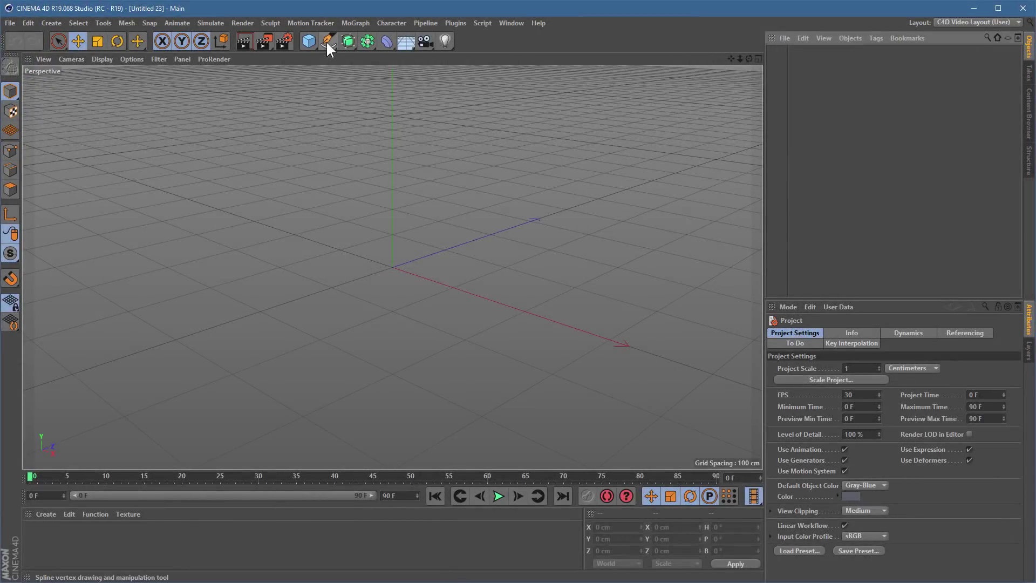
Add a Figure object at the scene origin and zoom the perspective view in on it.
drag(315, 37, 451, 117)
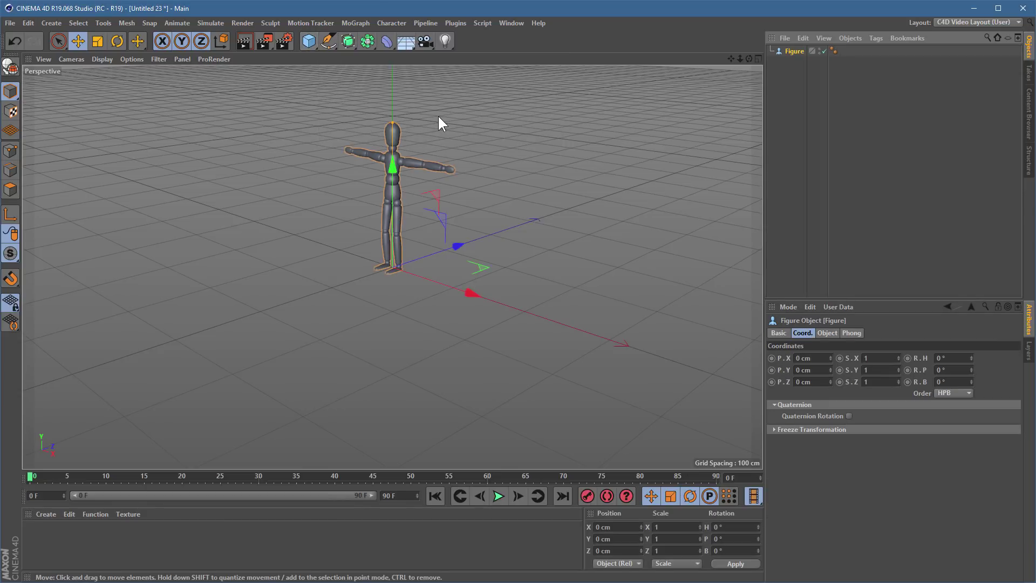
alt+right_drag(390, 131, 471, 98)
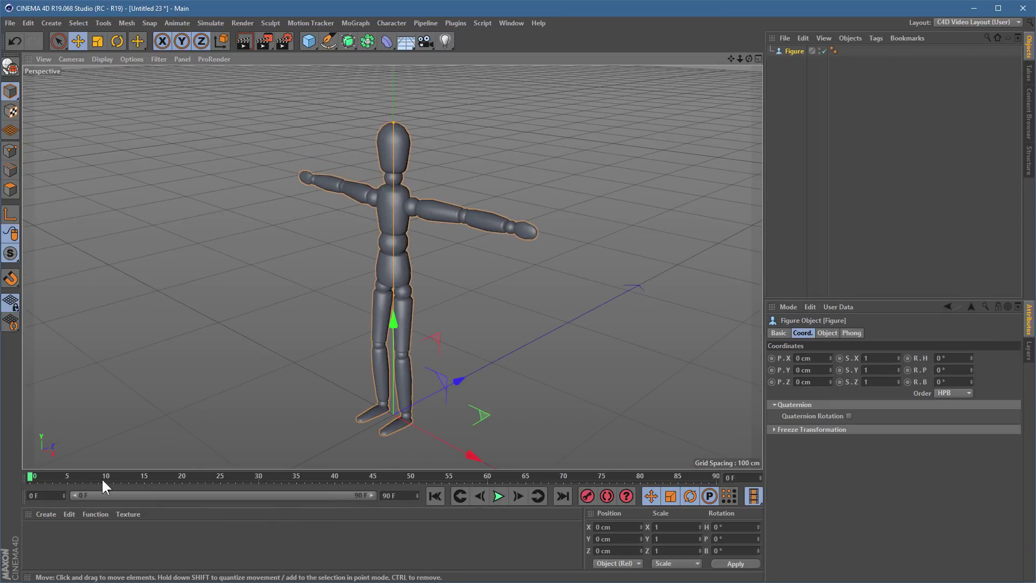
Apply a new default material Mat to the Figure and rotate it to H -69.5°, P 16°, B 23.2°.
double_click(99, 545)
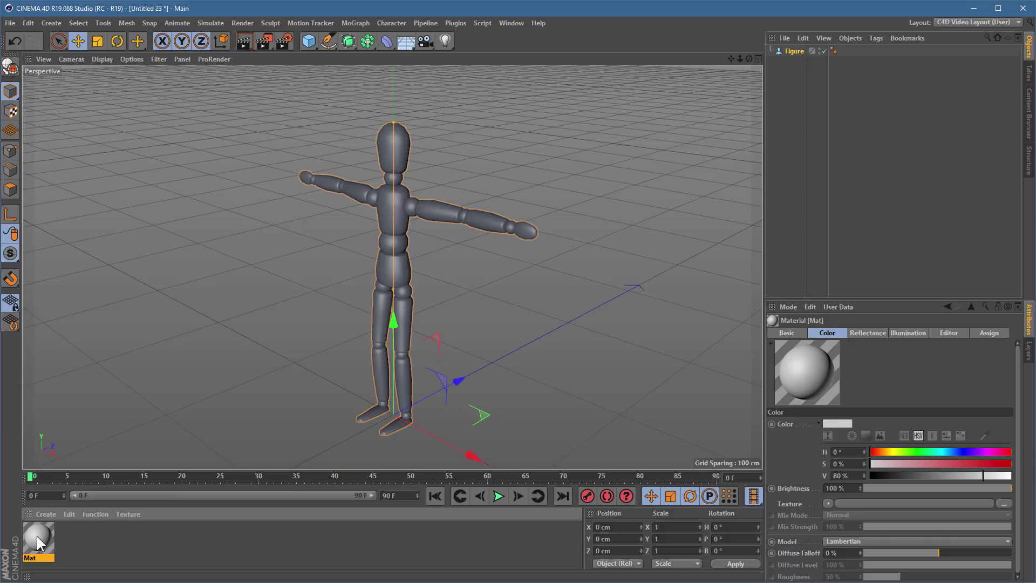
drag(37, 535, 388, 215)
key(r)
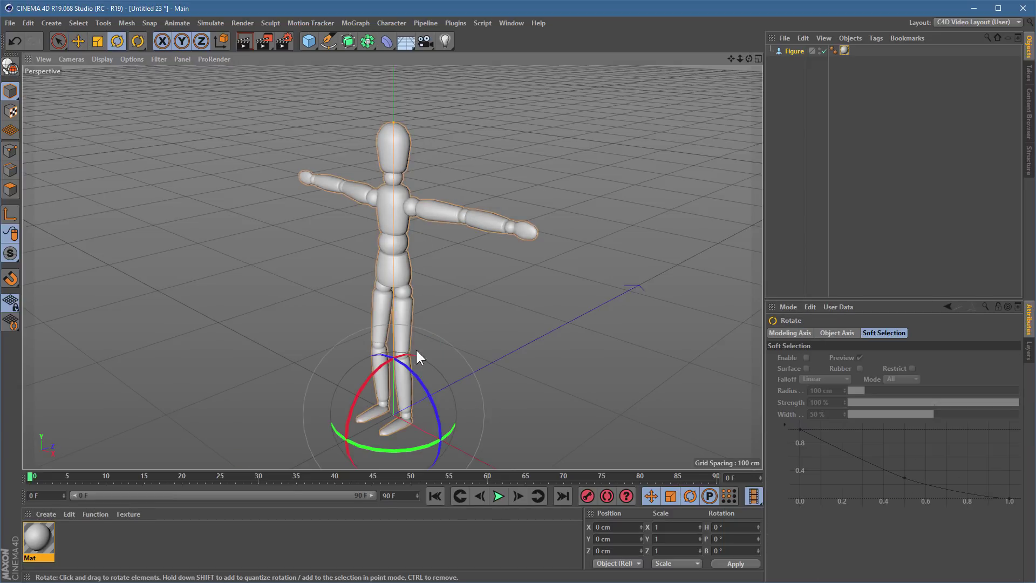
drag(407, 428, 396, 452)
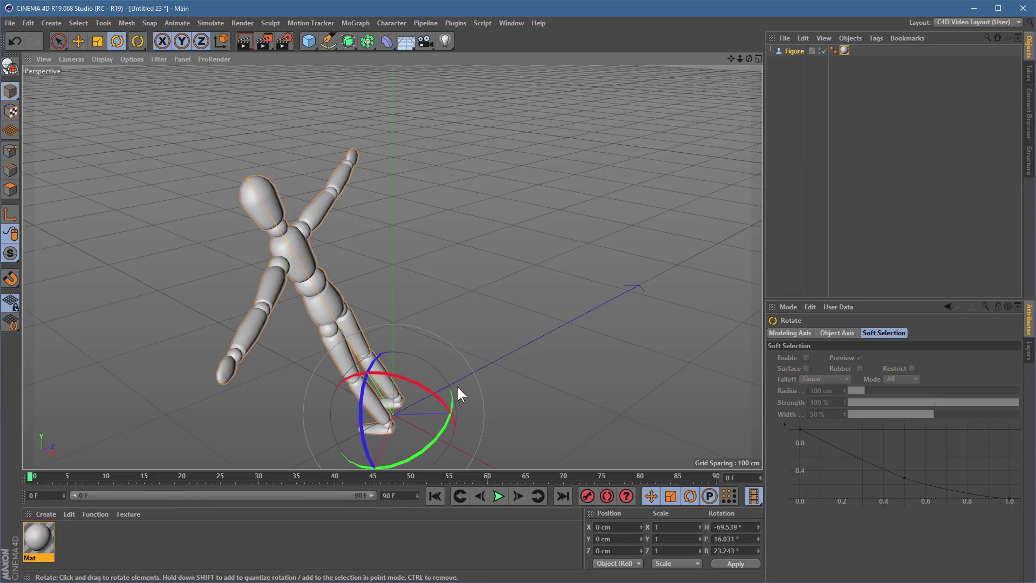
alt+middle_drag(457, 384, 496, 341)
Show the Figure's Coord. attributes with the Quaternion section collapsed.
click(784, 51)
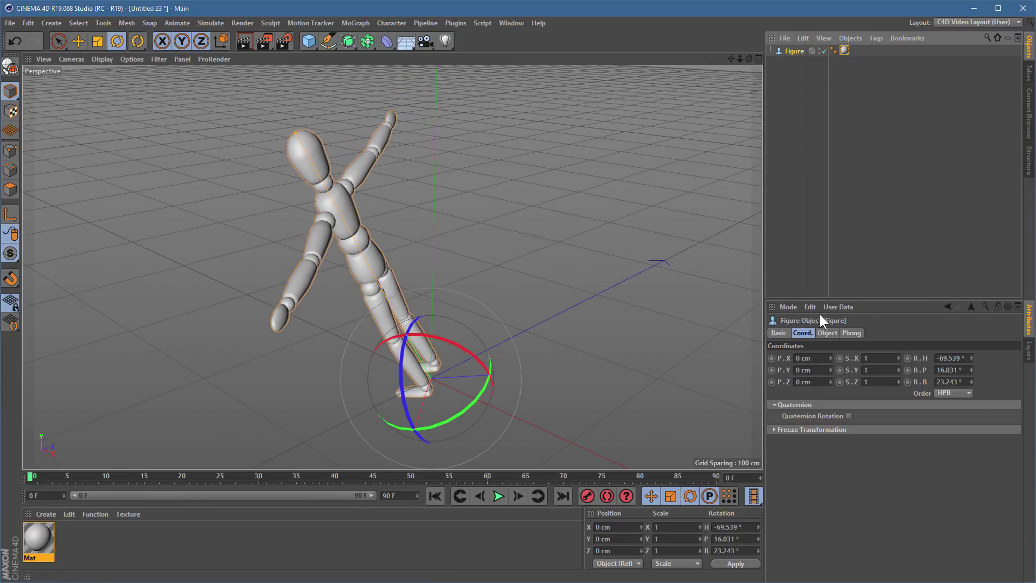
click(779, 405)
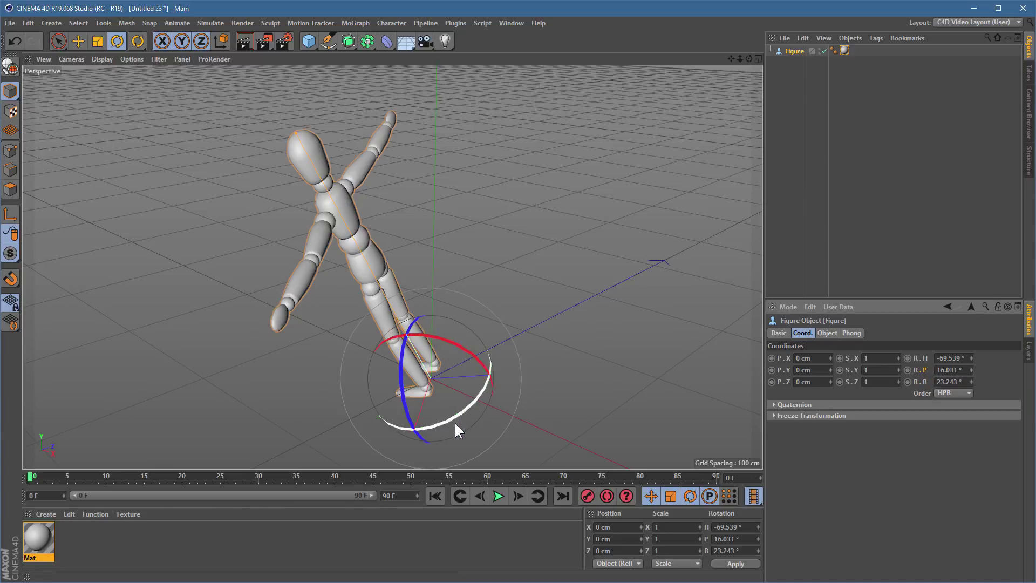
Try several rotations of the Figure, ending at H 78.5°, P -15.1°, B -34.1°.
drag(454, 417, 461, 370)
mouse_move(400, 354)
mouse_down()
mouse_move(394, 368)
mouse_move(399, 356)
mouse_up()
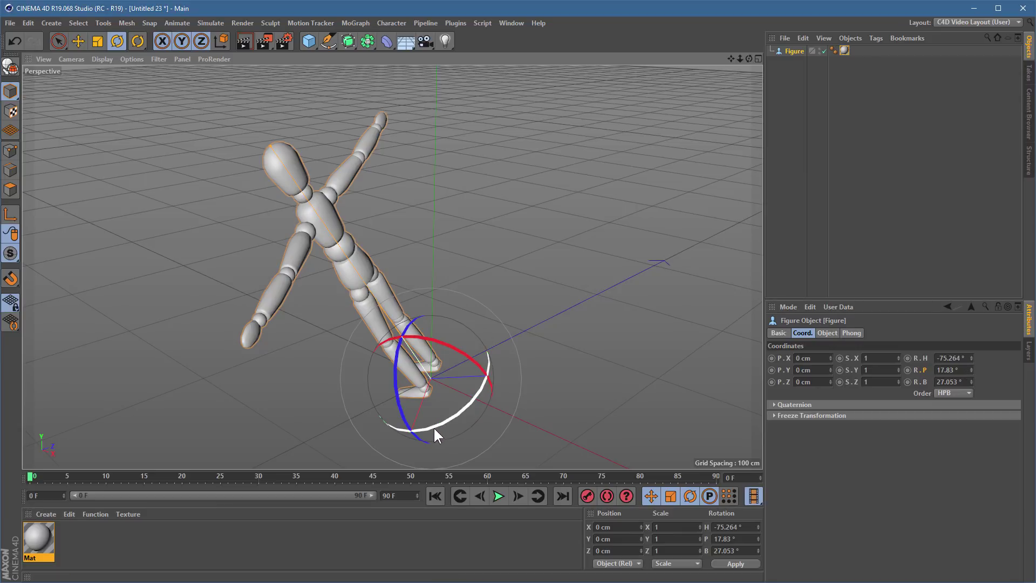
mouse_move(434, 426)
mouse_down()
mouse_move(491, 376)
mouse_move(552, 246)
mouse_move(497, 437)
mouse_move(394, 457)
mouse_move(412, 426)
mouse_move(508, 334)
mouse_move(487, 293)
mouse_move(386, 452)
mouse_move(576, 290)
mouse_move(556, 254)
mouse_move(424, 426)
mouse_up()
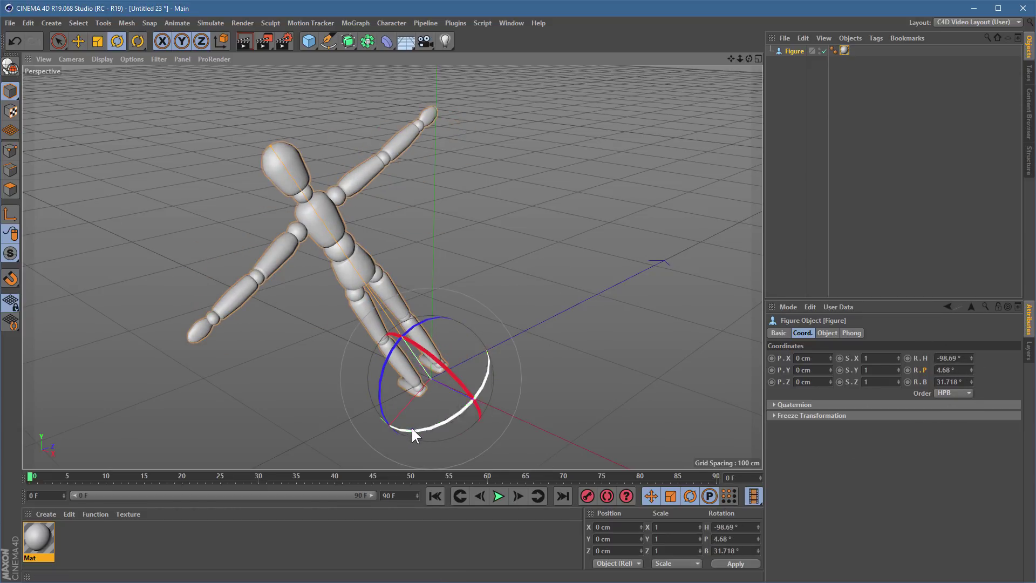
mouse_move(420, 425)
mouse_down()
mouse_move(450, 411)
mouse_move(430, 417)
mouse_up()
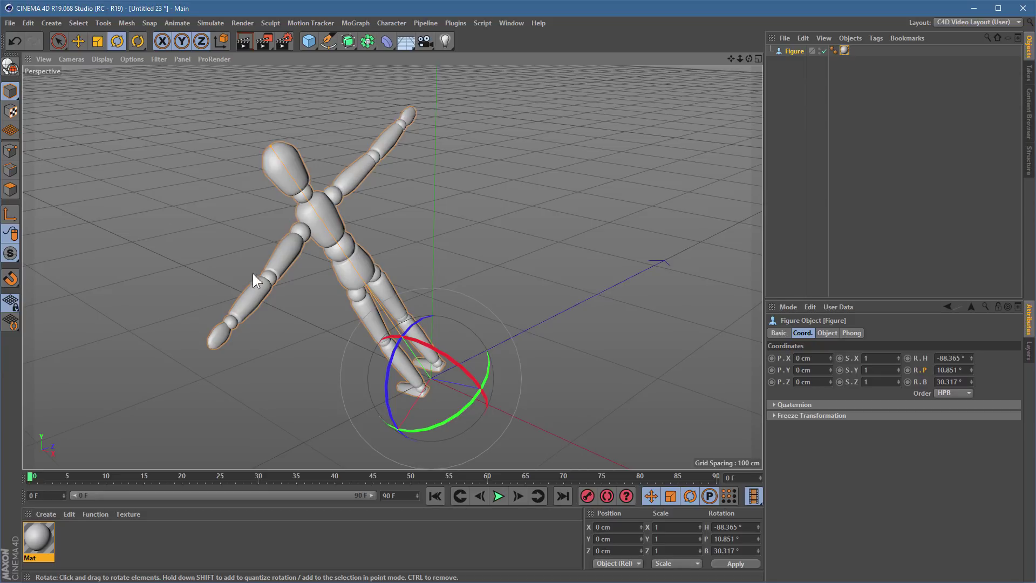
drag(447, 362, 432, 341)
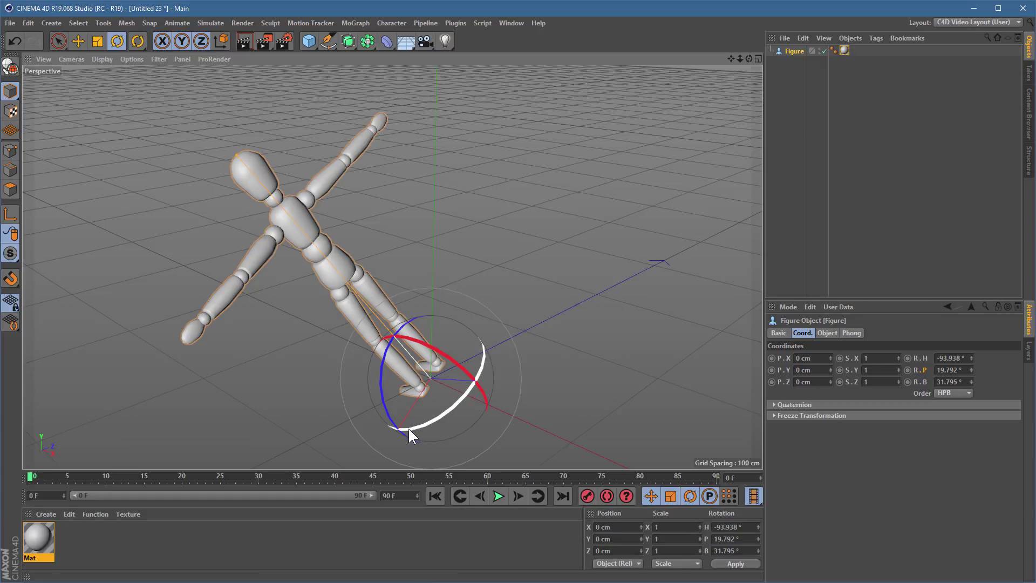
drag(409, 428, 434, 322)
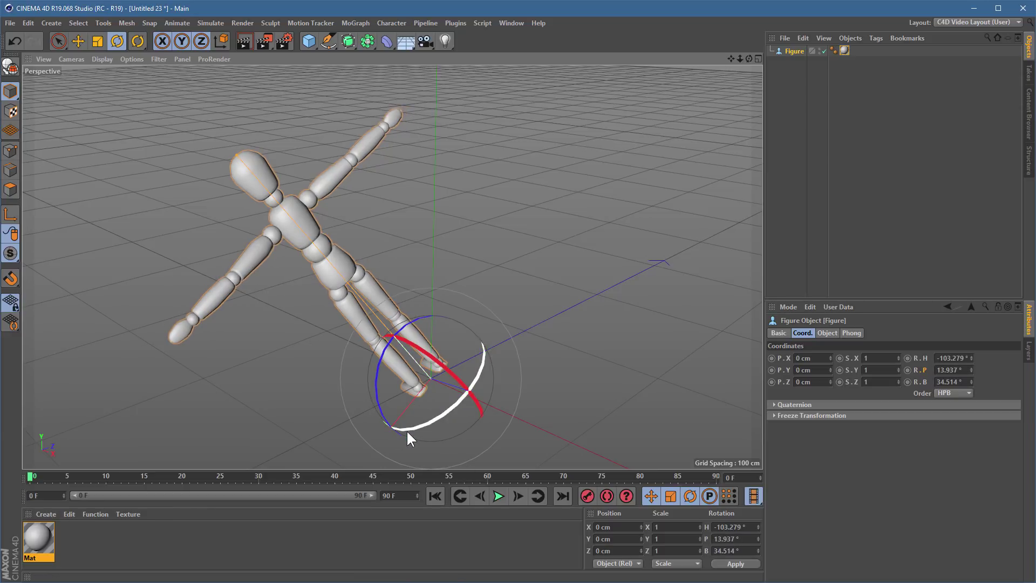
drag(406, 430, 520, 239)
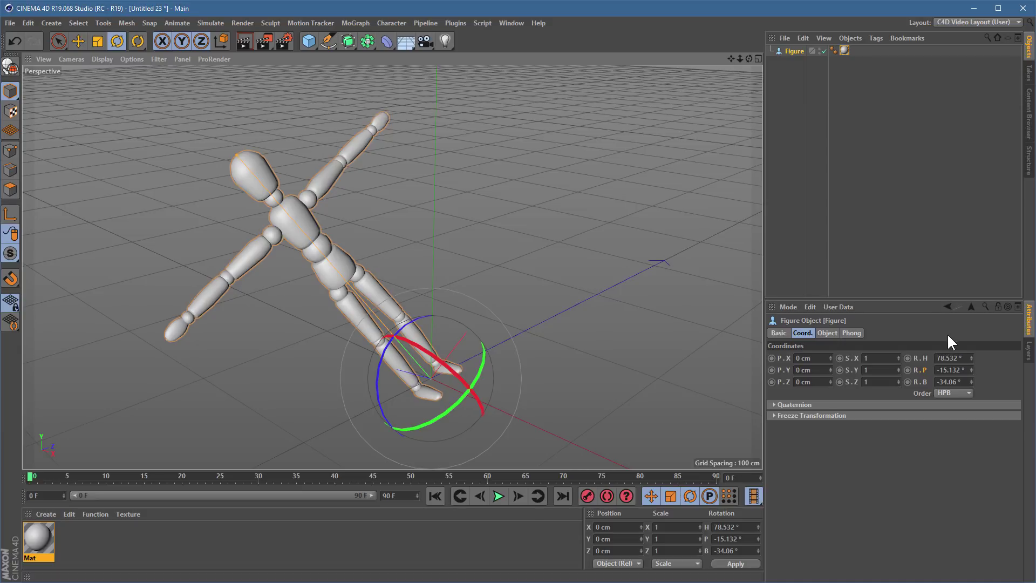
Autokey the Figure turning from H -93.7° at frame 0 to H 80.7° at frame 90.
click(952, 370)
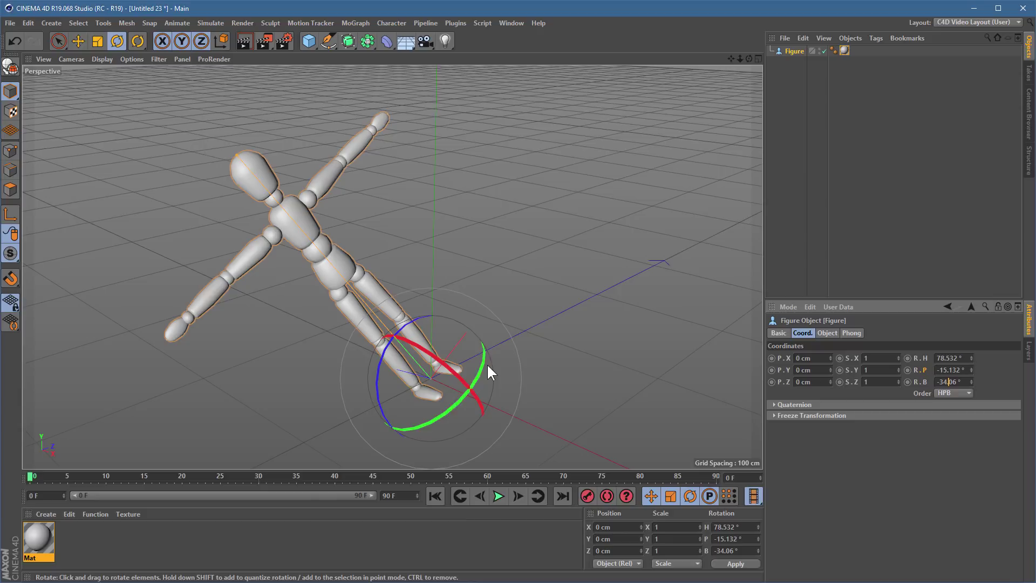
mouse_move(489, 371)
mouse_down()
mouse_move(480, 360)
mouse_move(332, 442)
mouse_move(475, 377)
mouse_up()
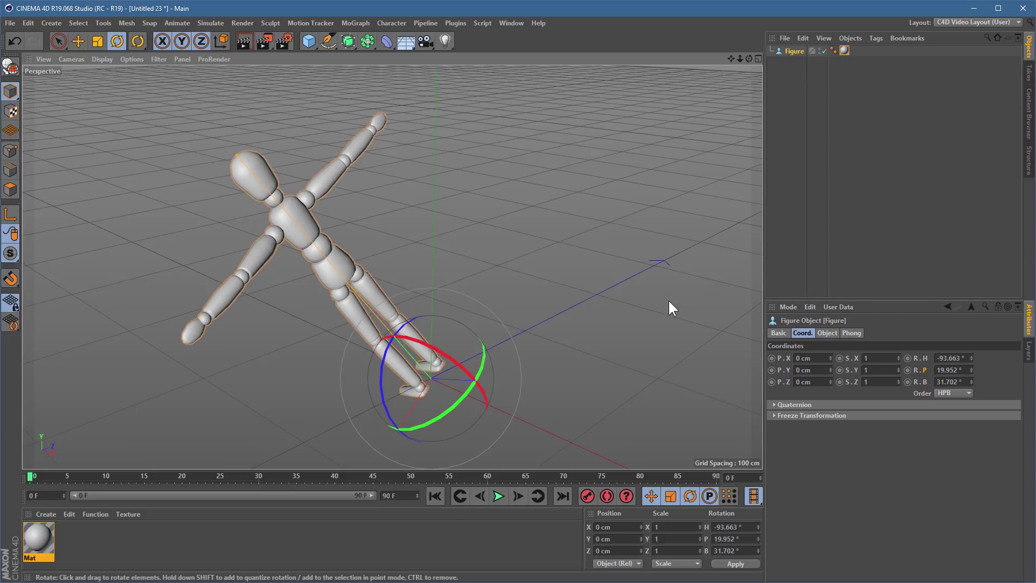
click(607, 493)
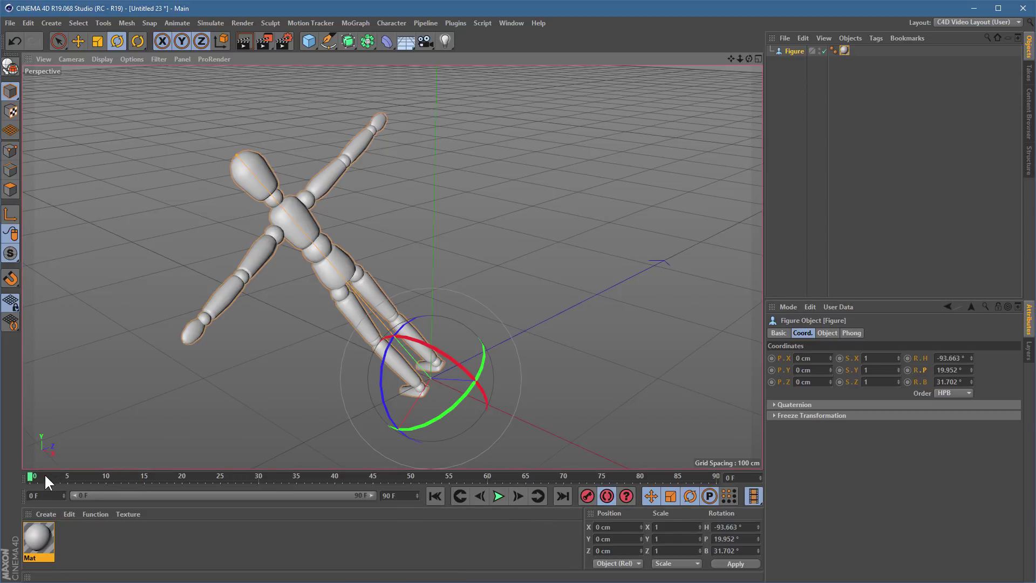
drag(44, 473, 821, 480)
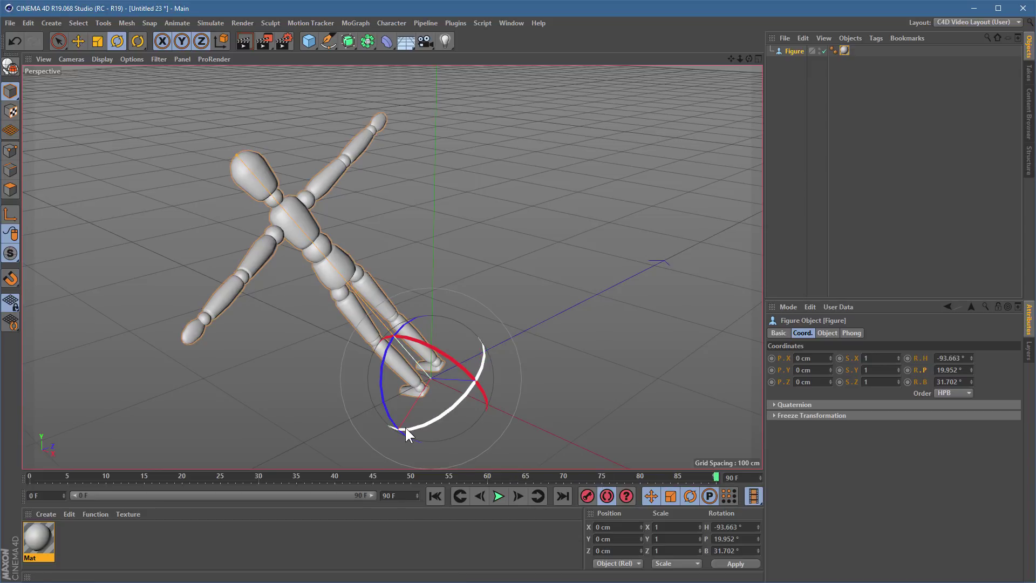
drag(405, 426, 501, 256)
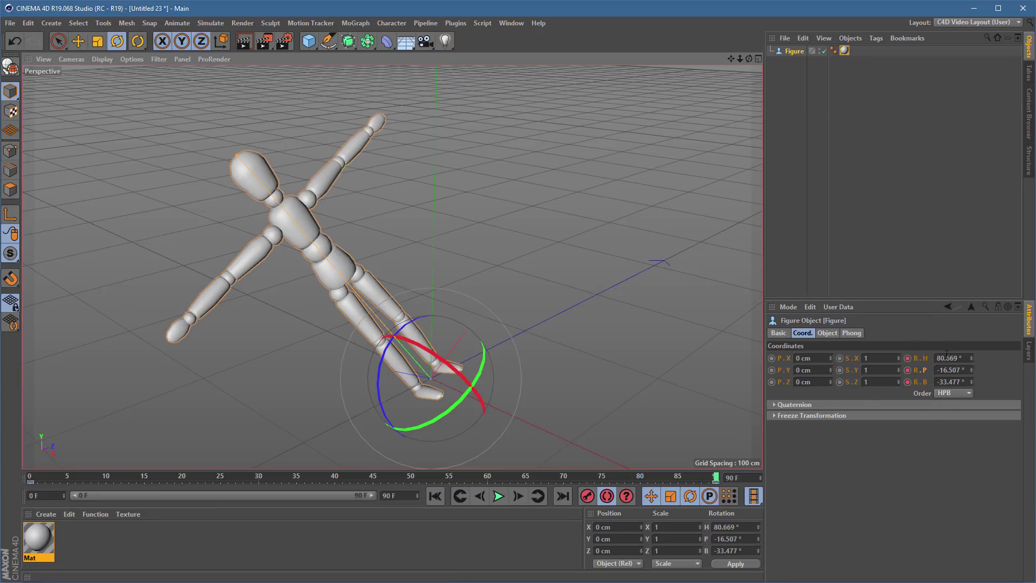
click(30, 478)
mouse_move(38, 473)
mouse_down()
mouse_move(195, 445)
mouse_move(332, 402)
mouse_move(506, 386)
mouse_move(757, 420)
mouse_move(539, 453)
mouse_move(27, 477)
mouse_up()
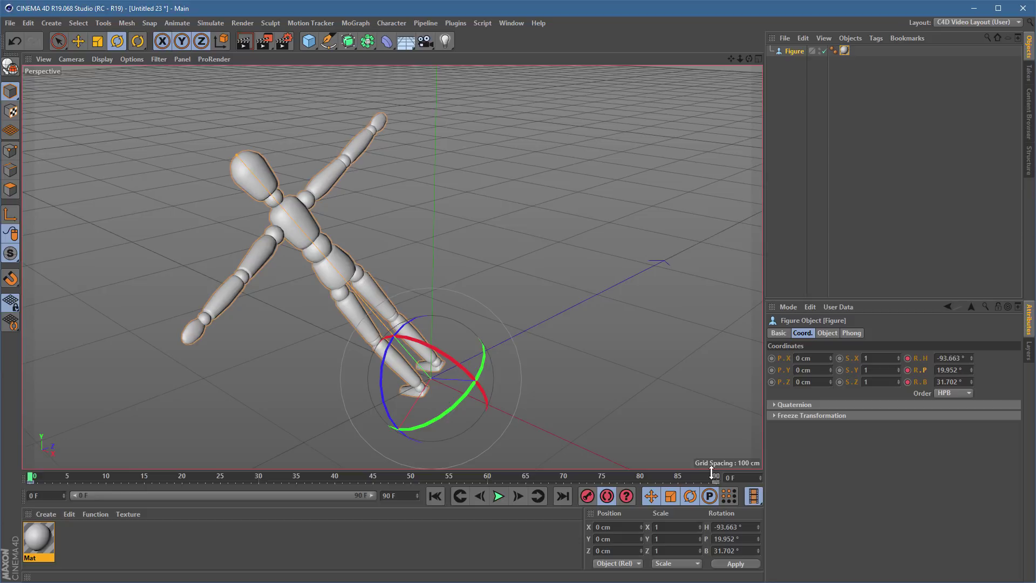
Replay the rotation from frame 0 and pause it at frame 52.
click(563, 495)
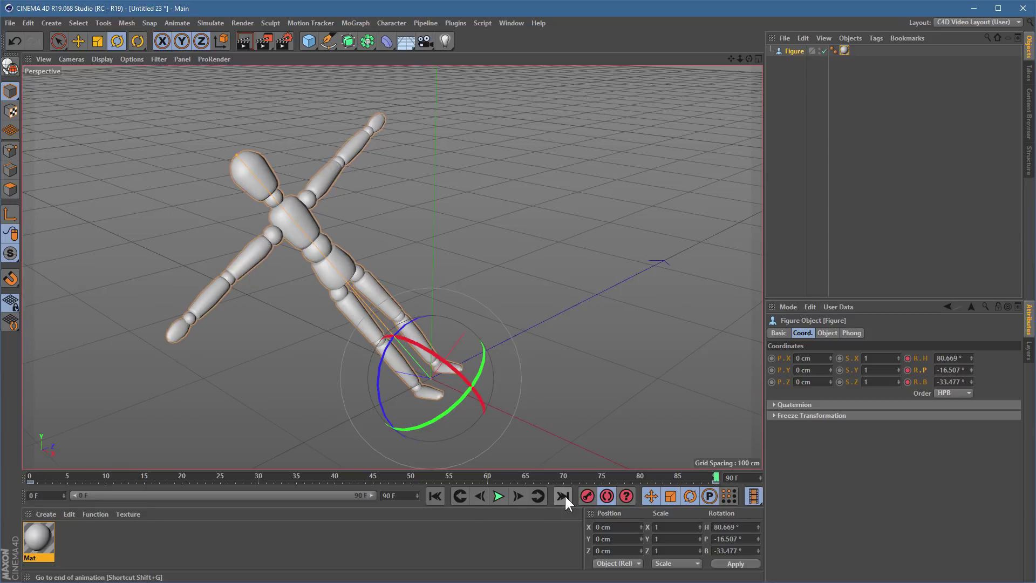
click(434, 495)
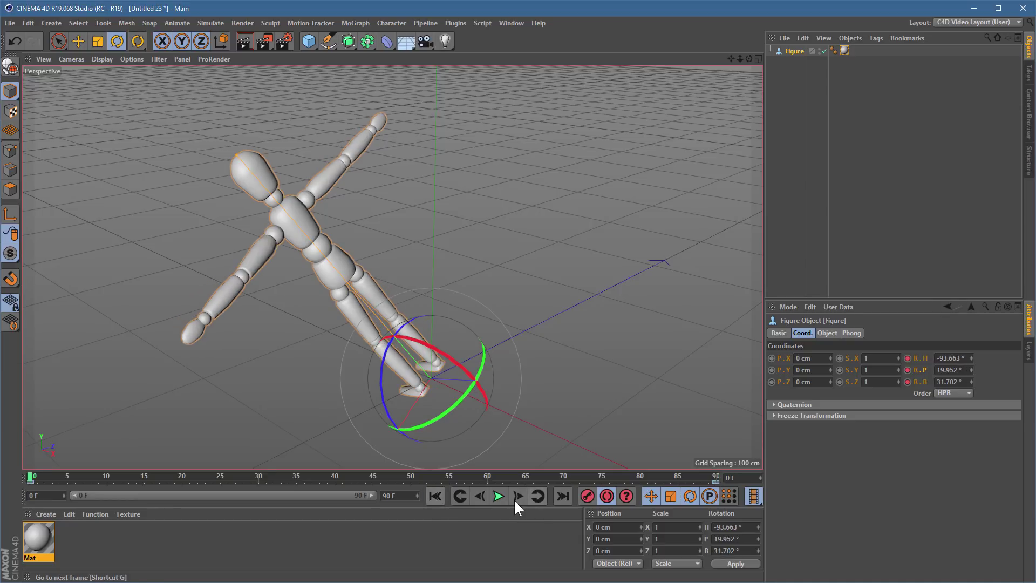
click(499, 496)
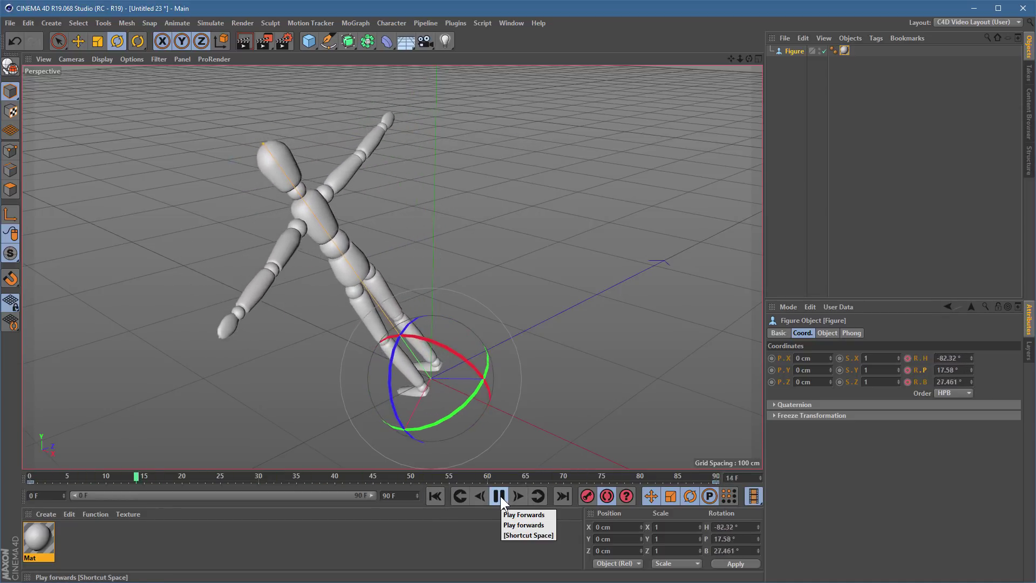
click(500, 496)
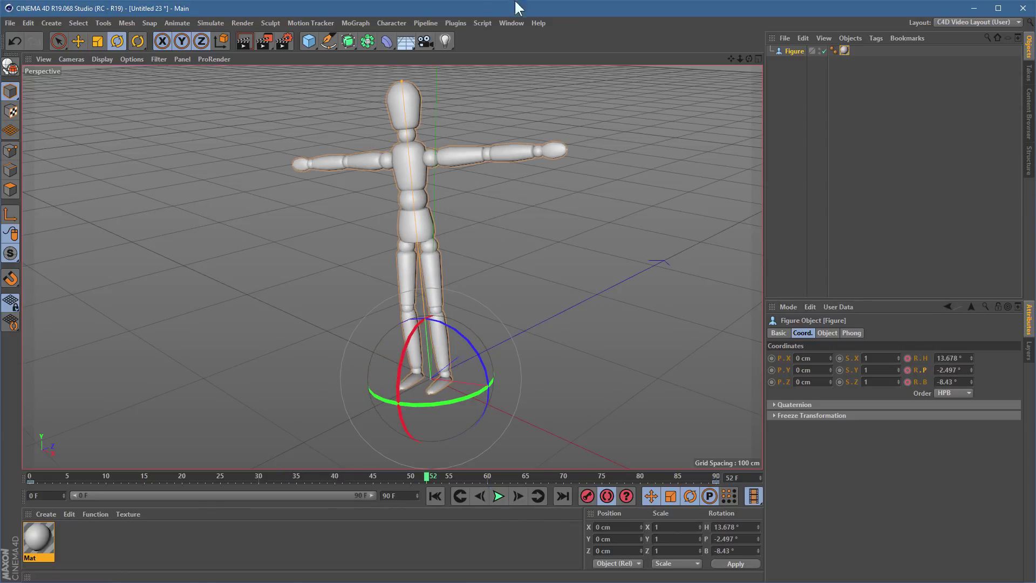
click(511, 23)
Inspect the Figure's rotation curves in an enlarged F-Curve Timeline, then close it.
click(571, 143)
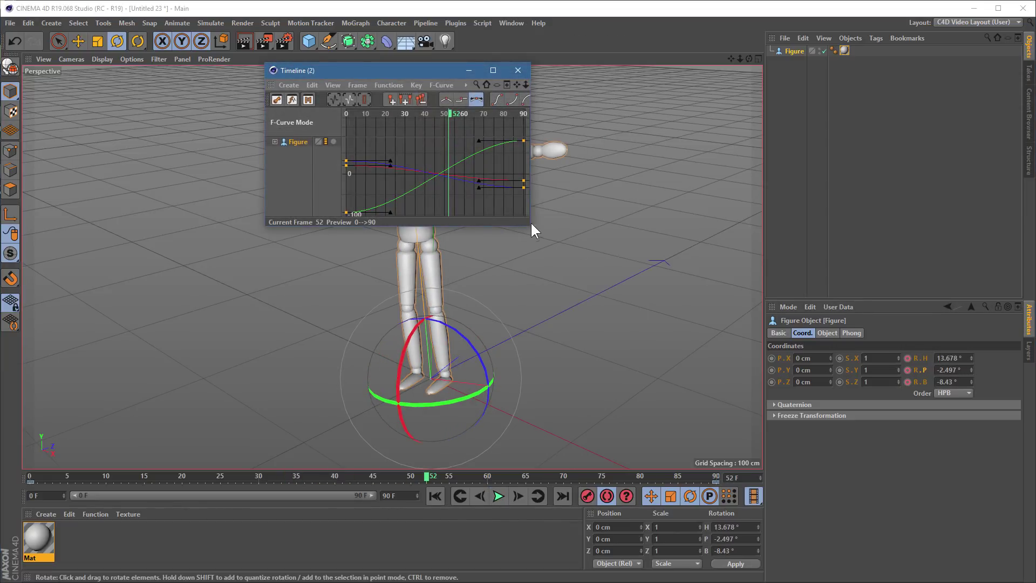
drag(531, 228, 887, 501)
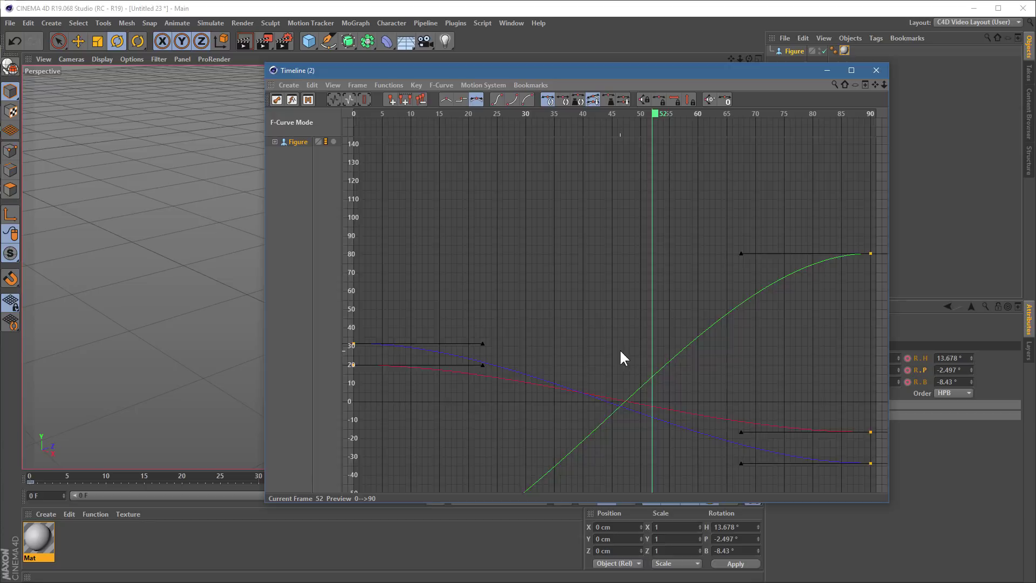
middle_drag(620, 356, 620, 237)
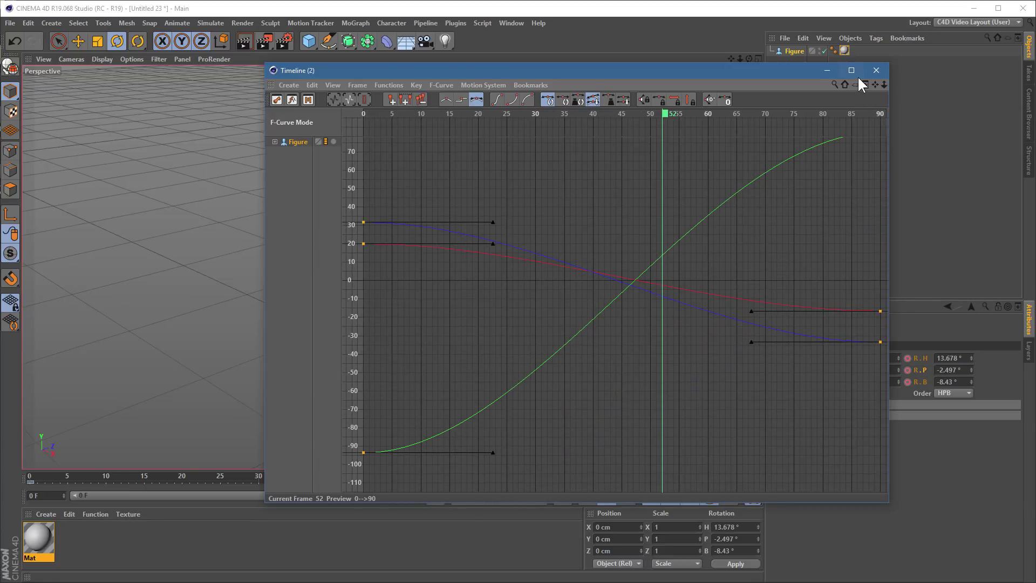
click(875, 71)
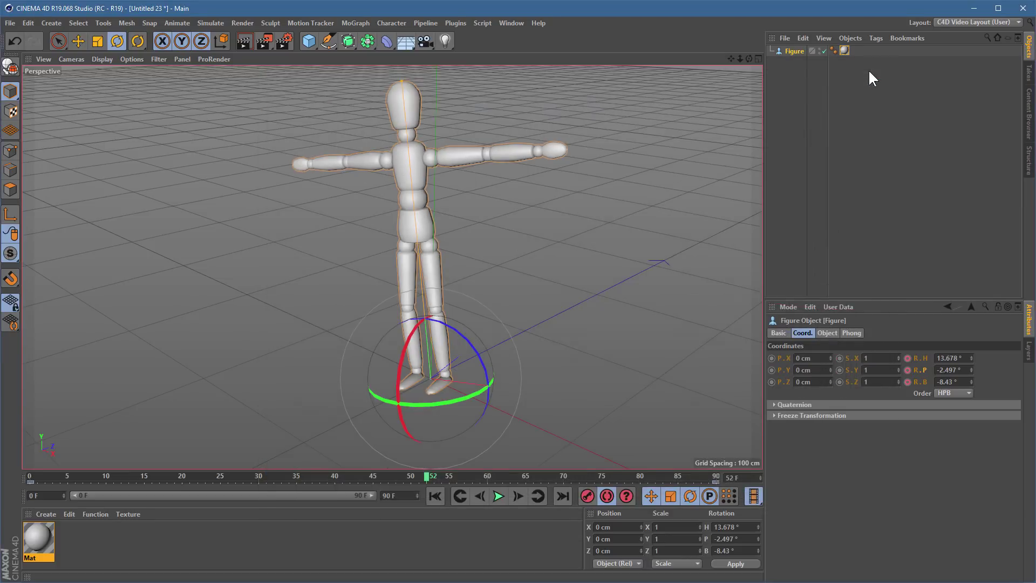
Expand the Quaternion section, showing Quaternion Rotation off, and rewind to the first frame.
click(818, 405)
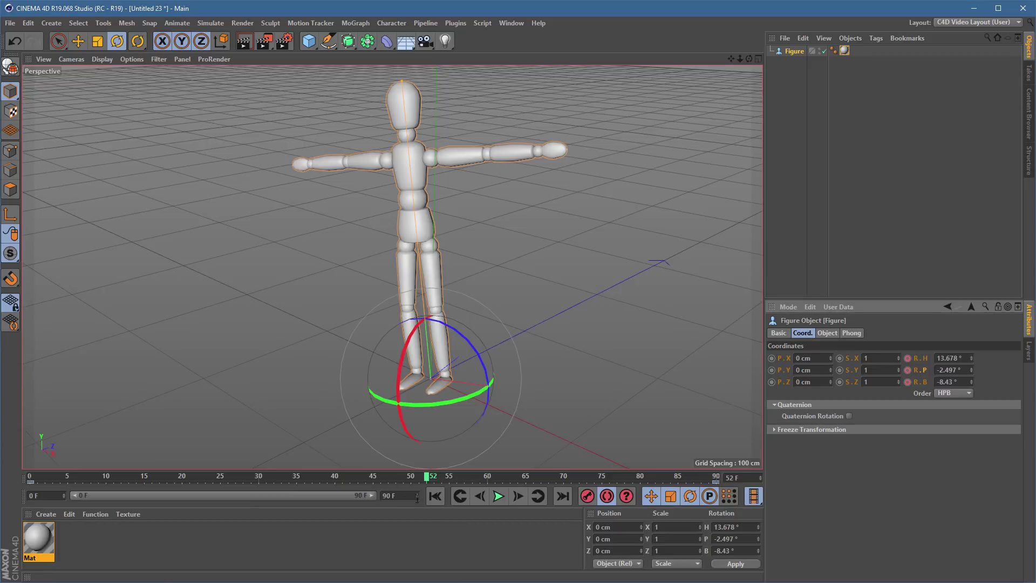
click(435, 495)
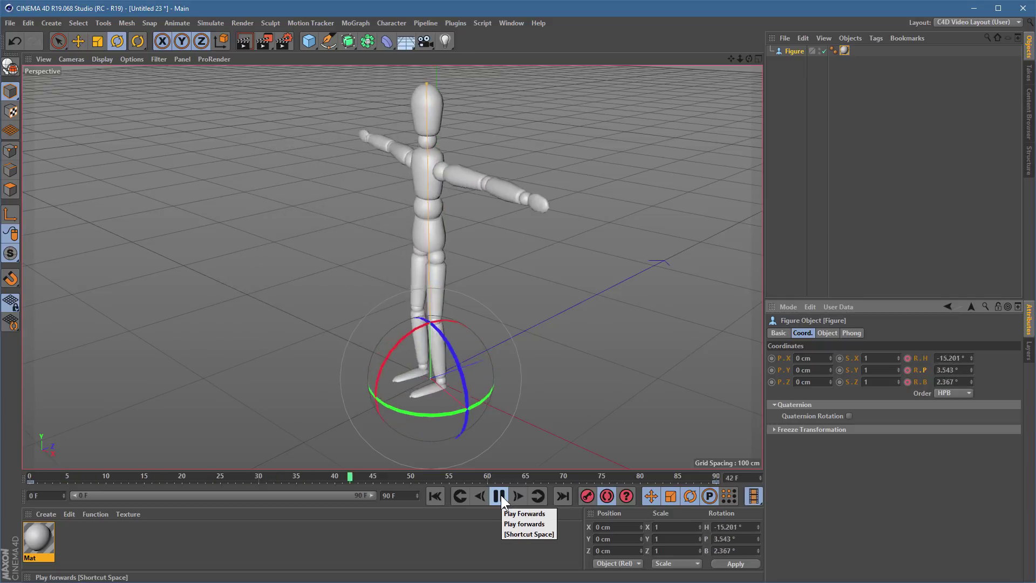
click(500, 494)
click(435, 496)
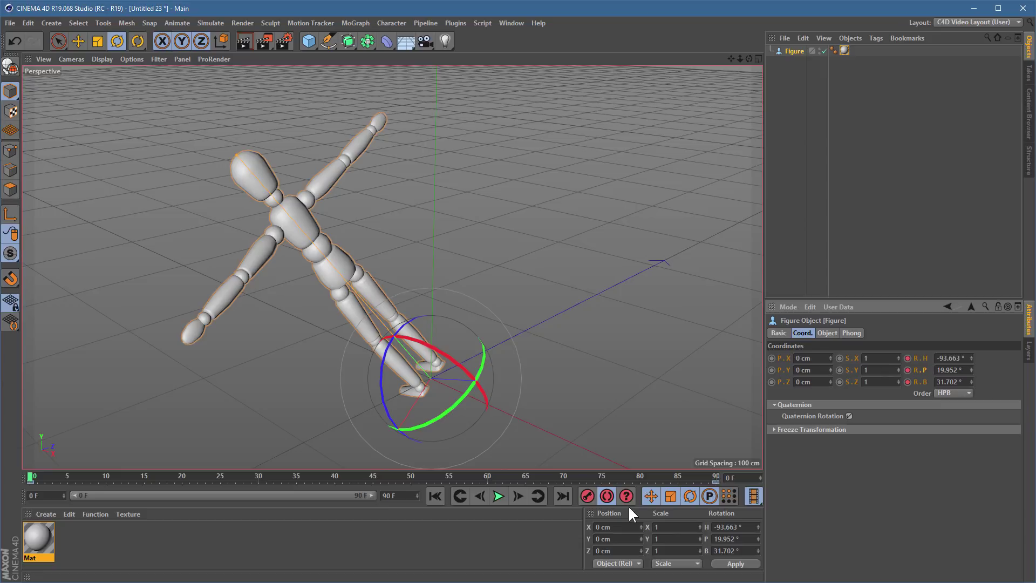
click(500, 495)
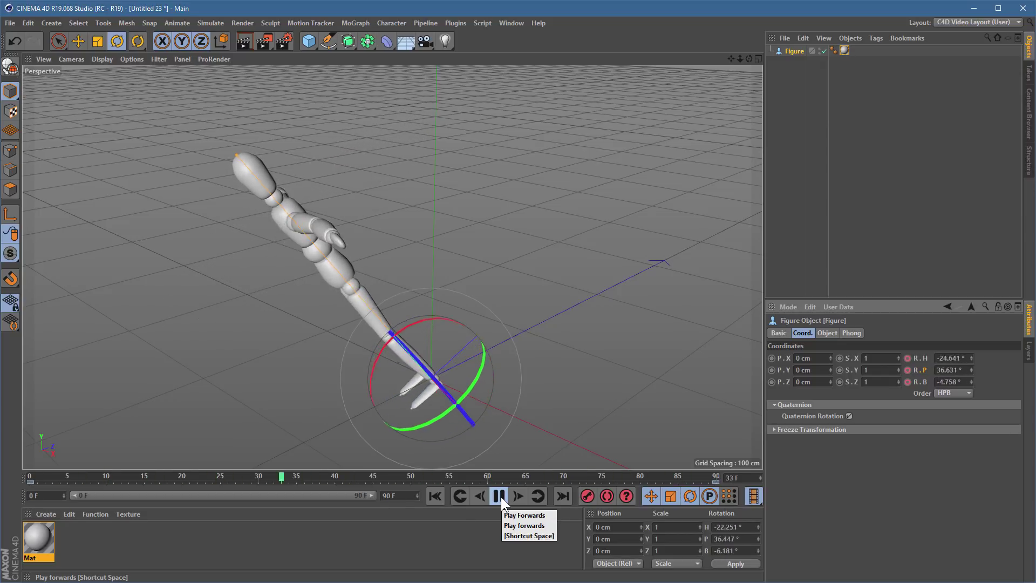
click(501, 496)
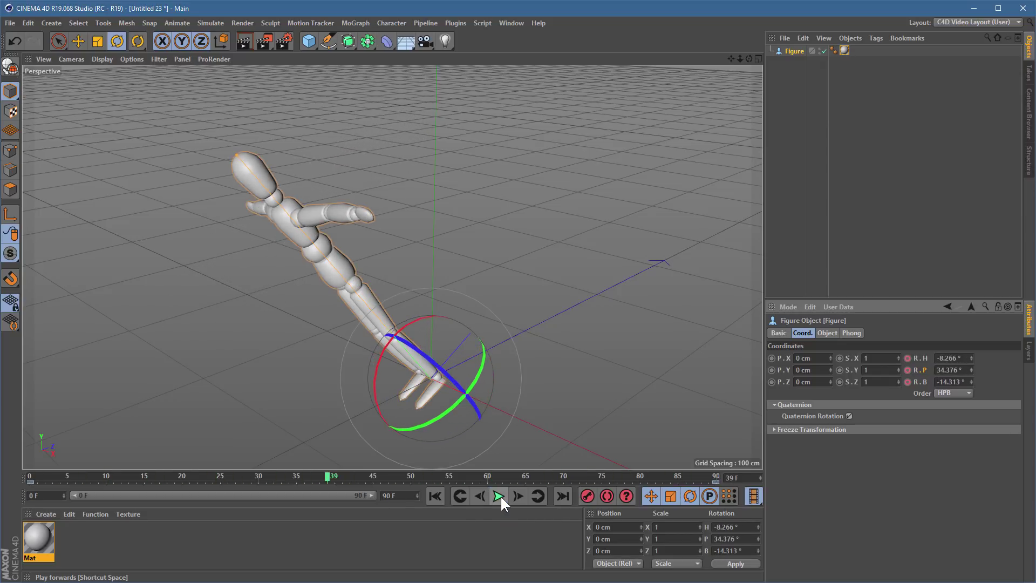
Start a new project with a Figure object, viewed from above.
click(15, 27)
click(22, 38)
click(308, 41)
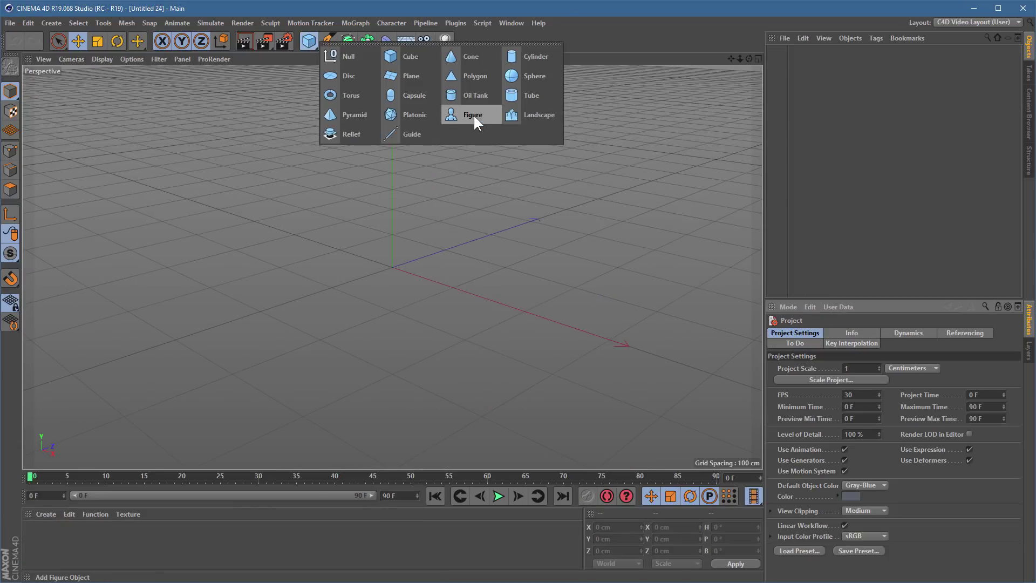
click(473, 115)
scroll(483, 131, up, 5)
alt+drag(458, 163, 449, 208)
Autokey the Figure spinning to H 740.802° at frame 90.
click(606, 496)
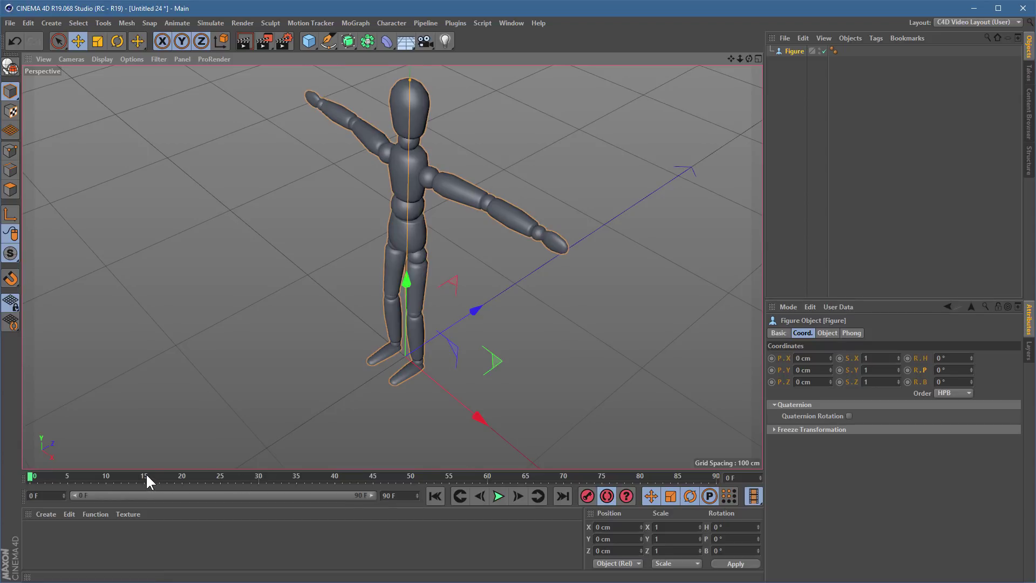
drag(146, 475, 520, 469)
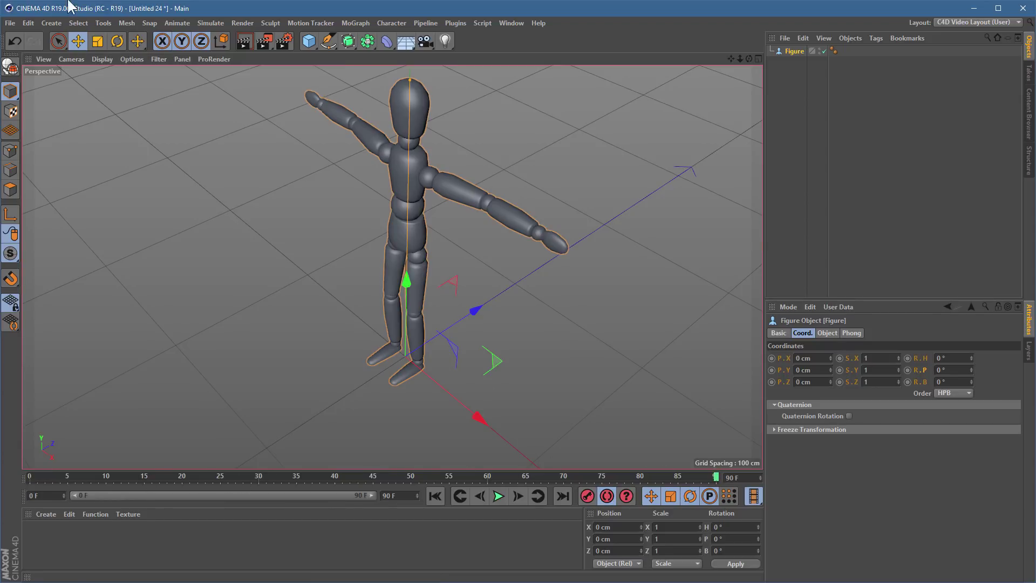
click(117, 41)
drag(371, 396, 520, 460)
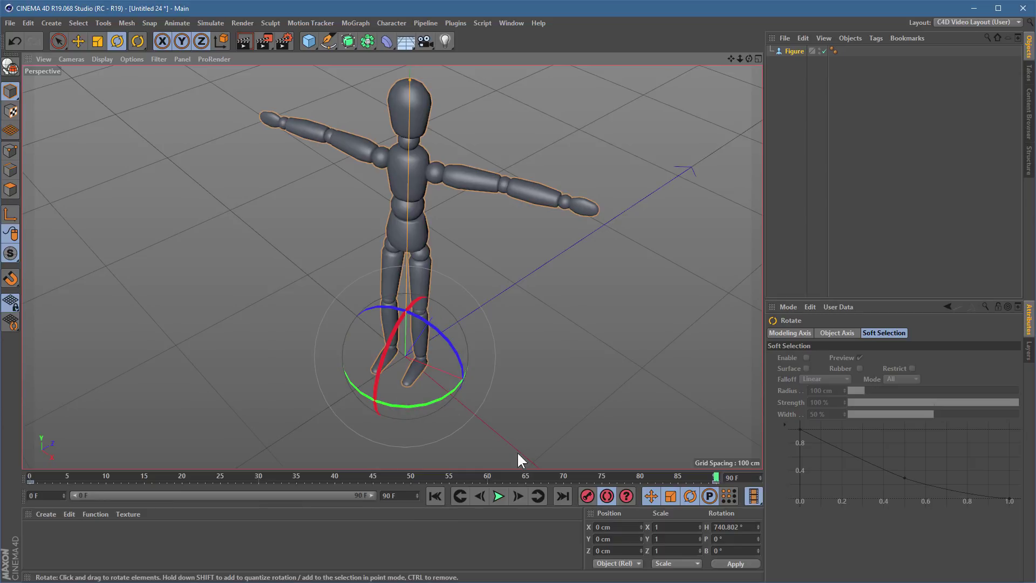
Play back the spin and compare frames 0 and 90 to check the end rotation.
click(498, 496)
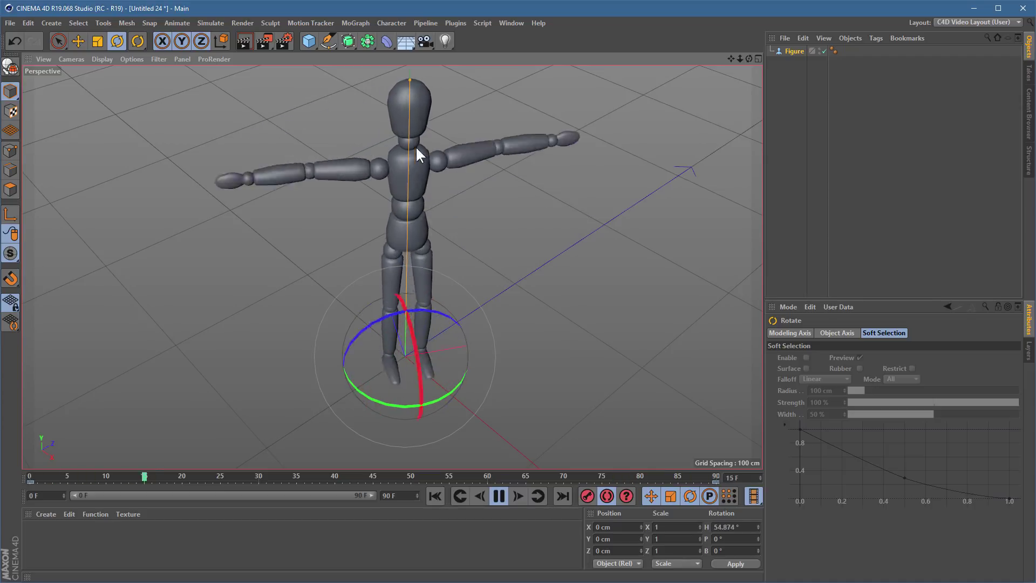
click(498, 496)
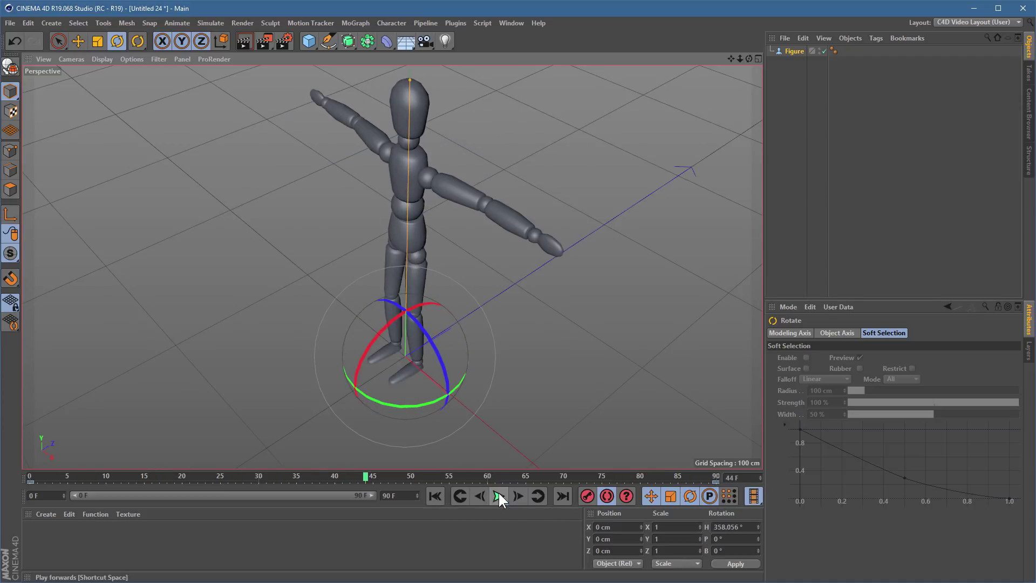
click(34, 475)
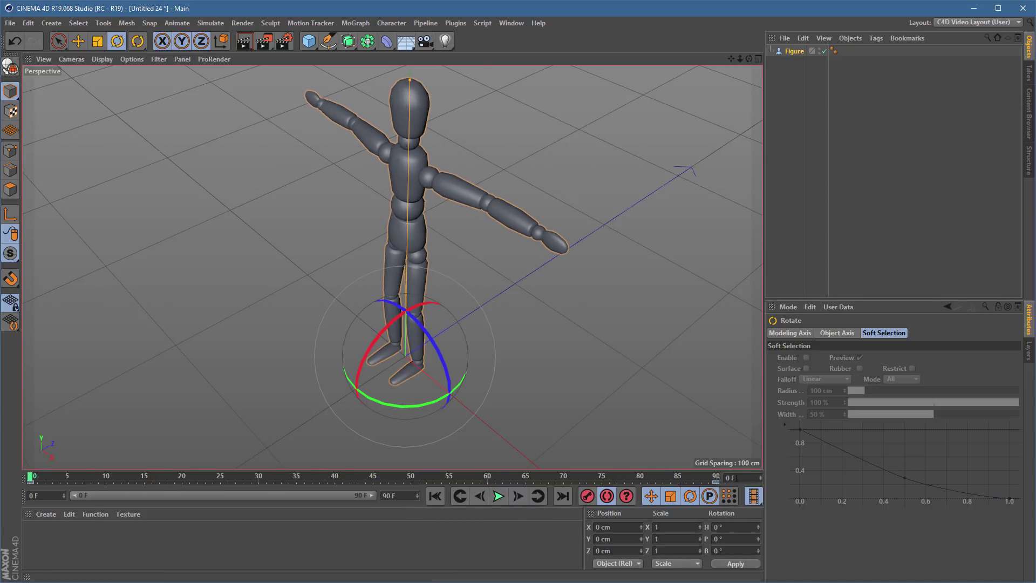
click(714, 474)
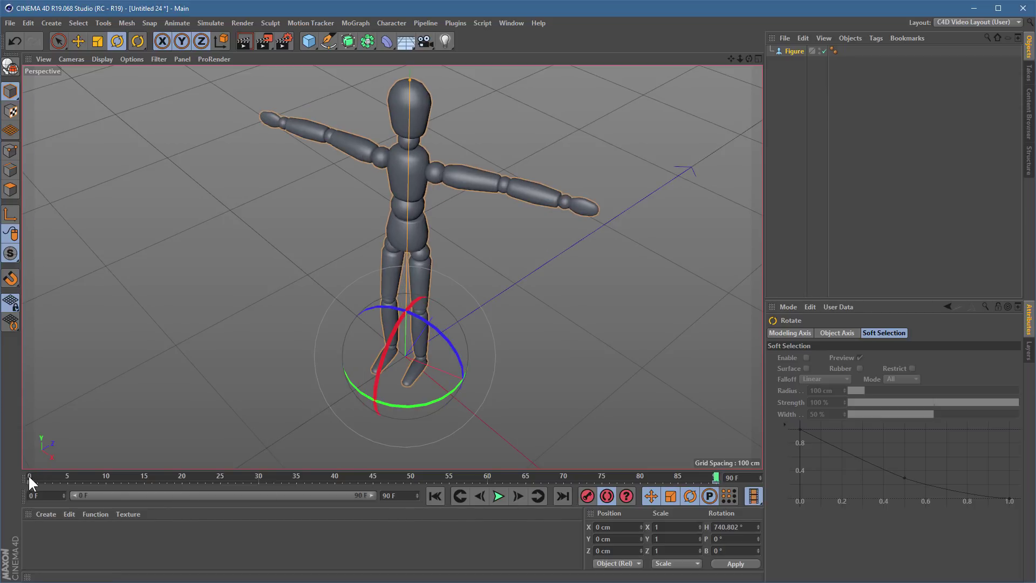
click(30, 477)
click(715, 475)
click(494, 497)
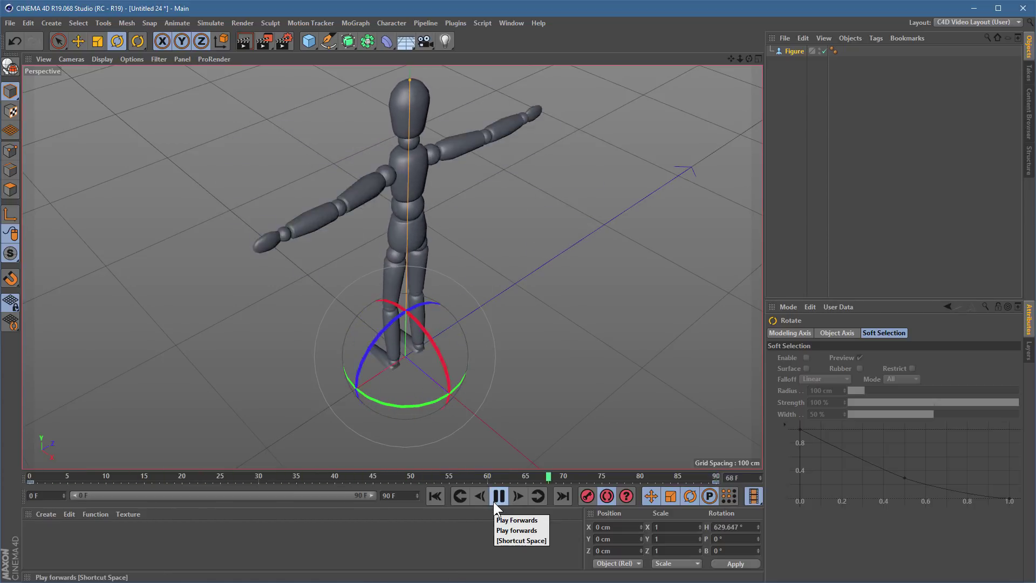
click(436, 495)
Test playback with Quaternion Rotation on, then switch it off and return to frame 0.
click(794, 51)
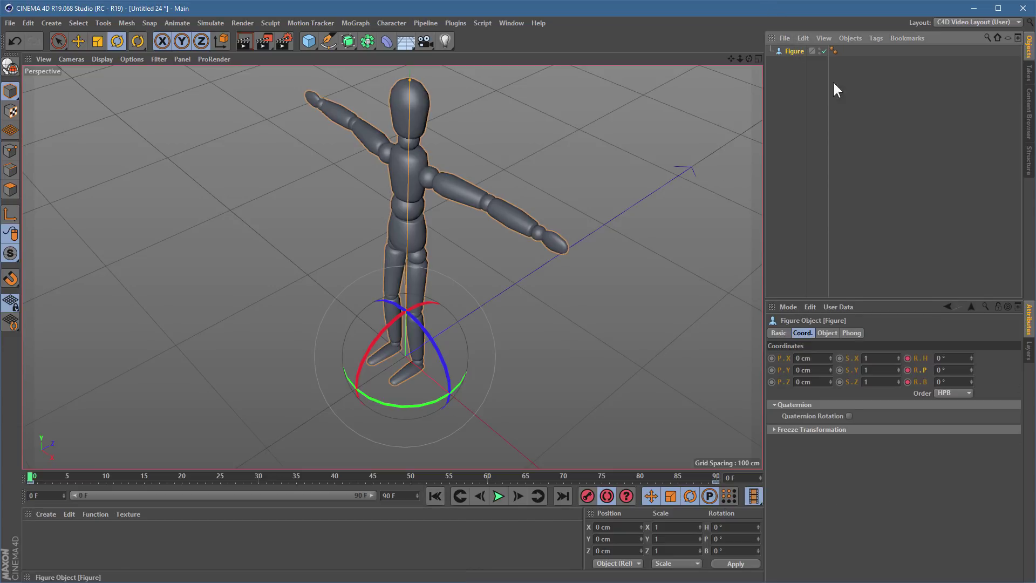
click(849, 415)
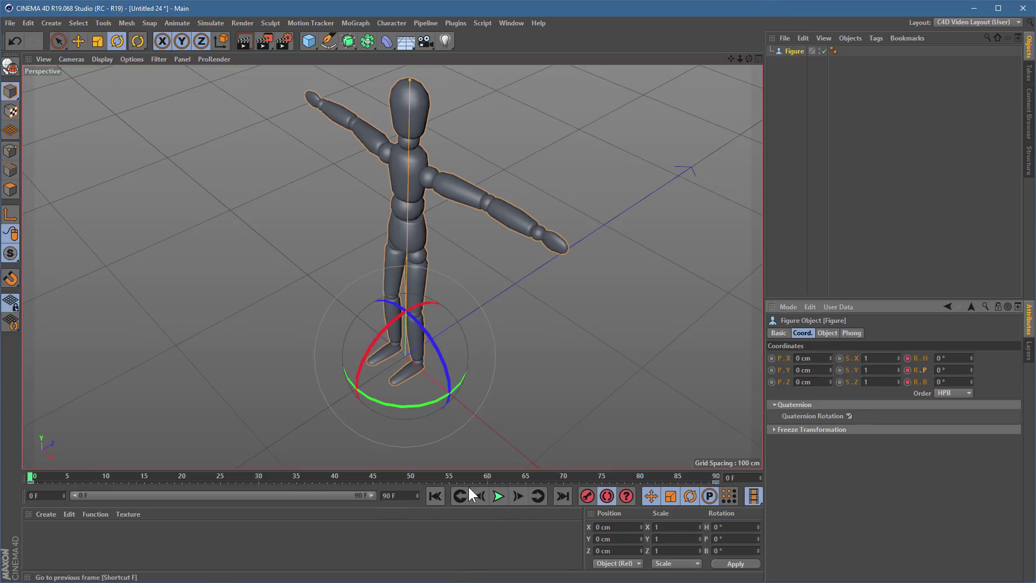
click(496, 500)
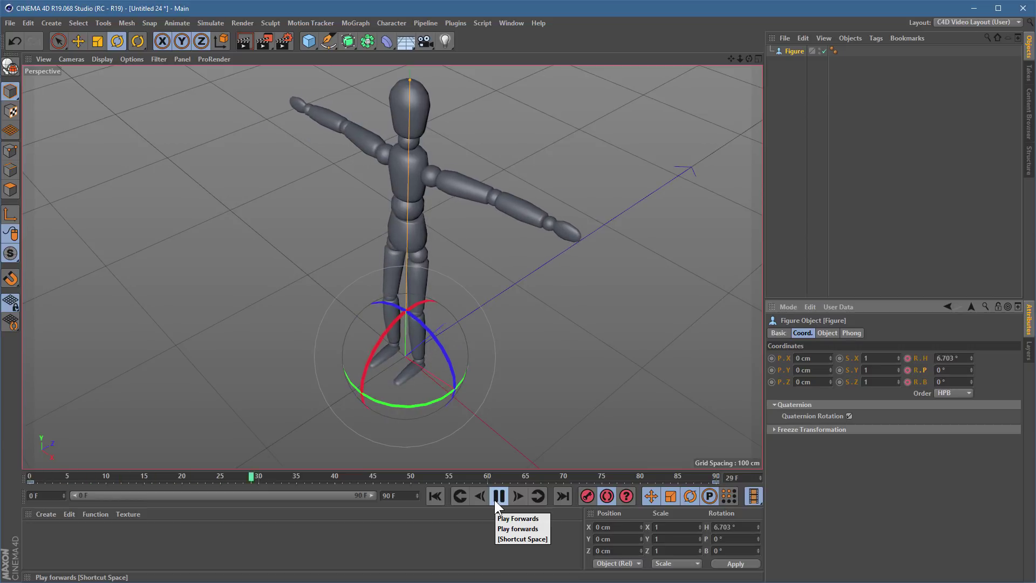
click(494, 496)
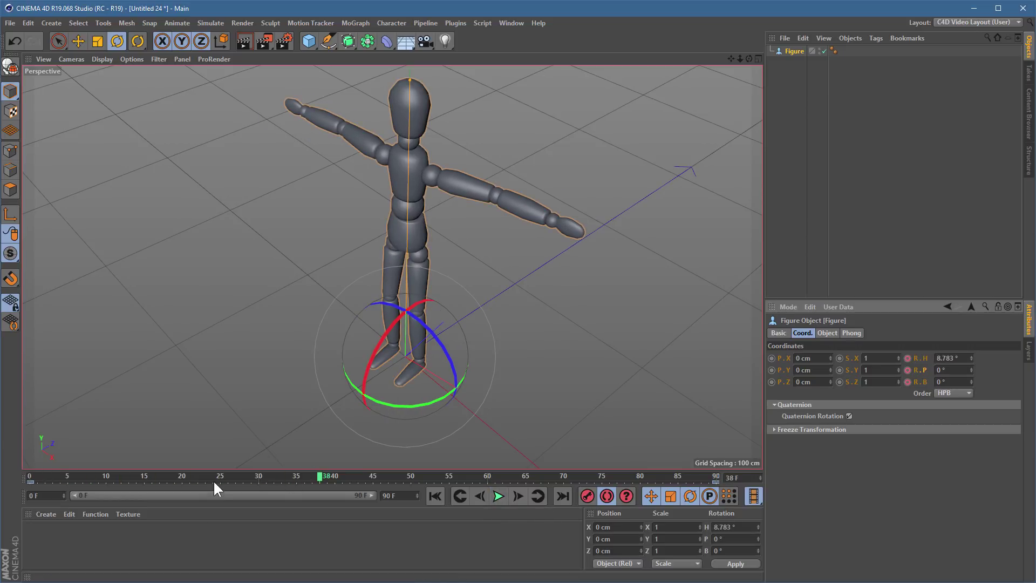
click(849, 416)
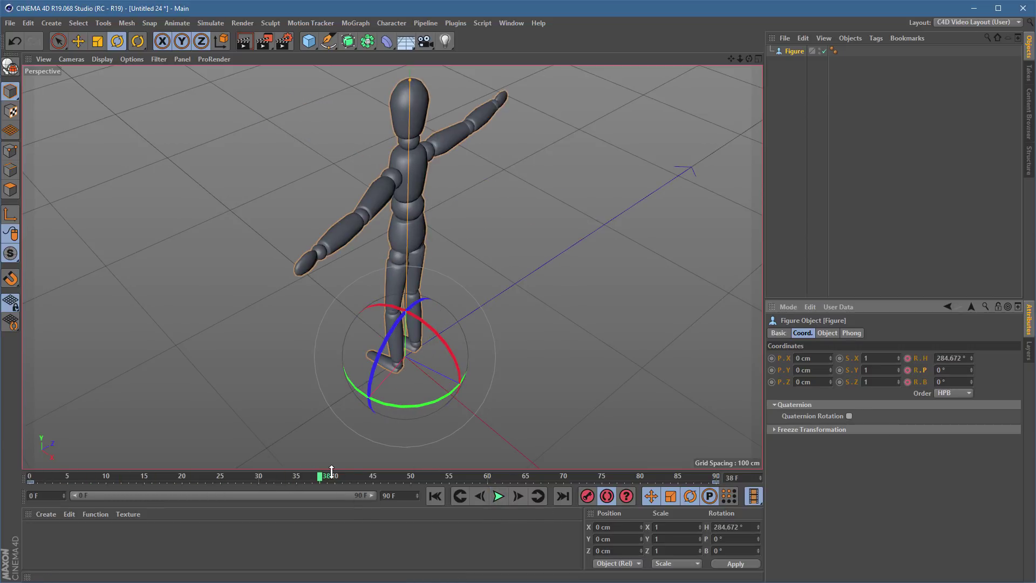
drag(331, 471, 30, 474)
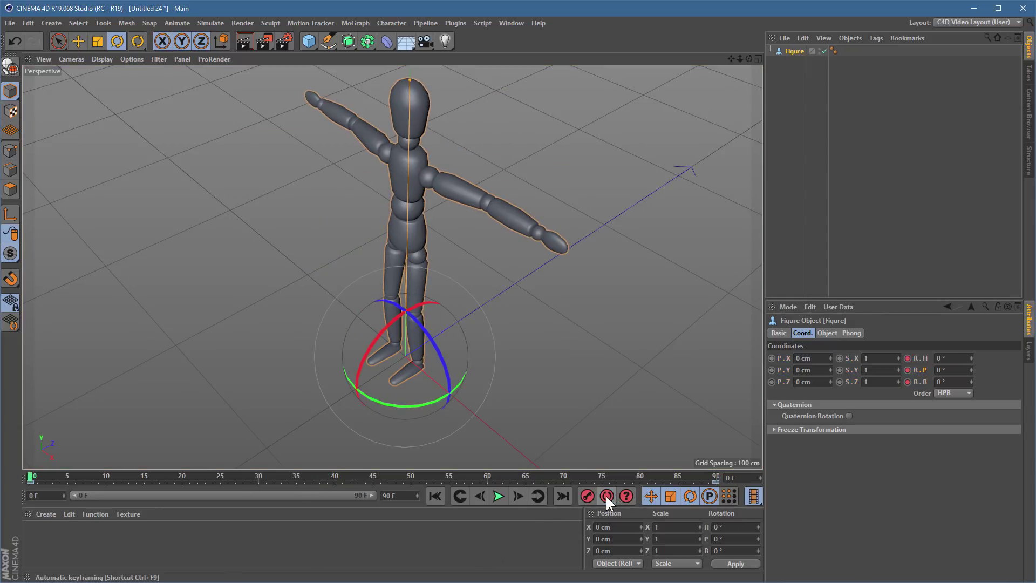
Record intermediate rotation keyframes on the Figure at frames 26 and 40, then enable Quaternion Rotation.
drag(34, 471, 231, 493)
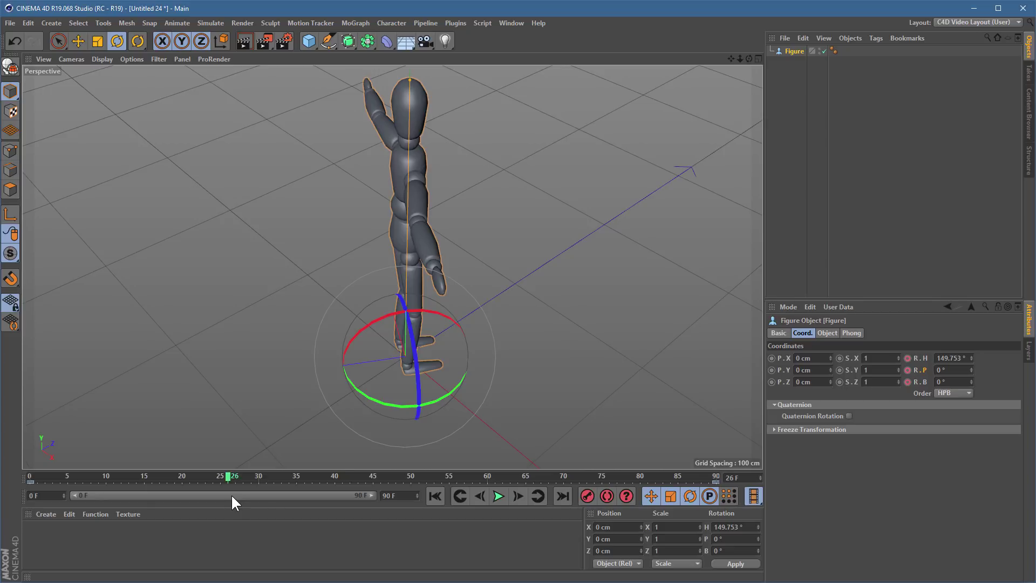
click(588, 495)
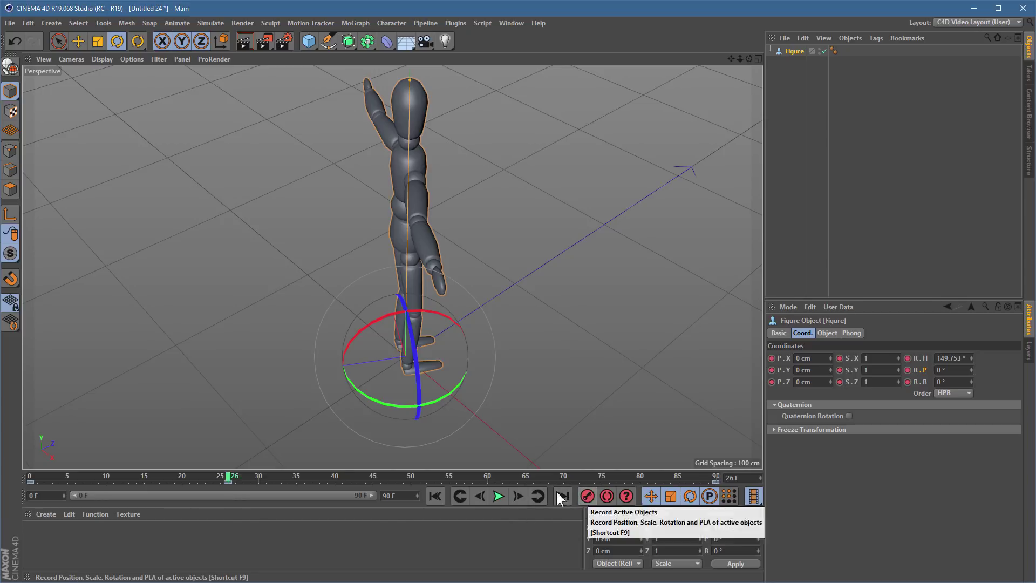
drag(227, 476, 334, 476)
click(588, 494)
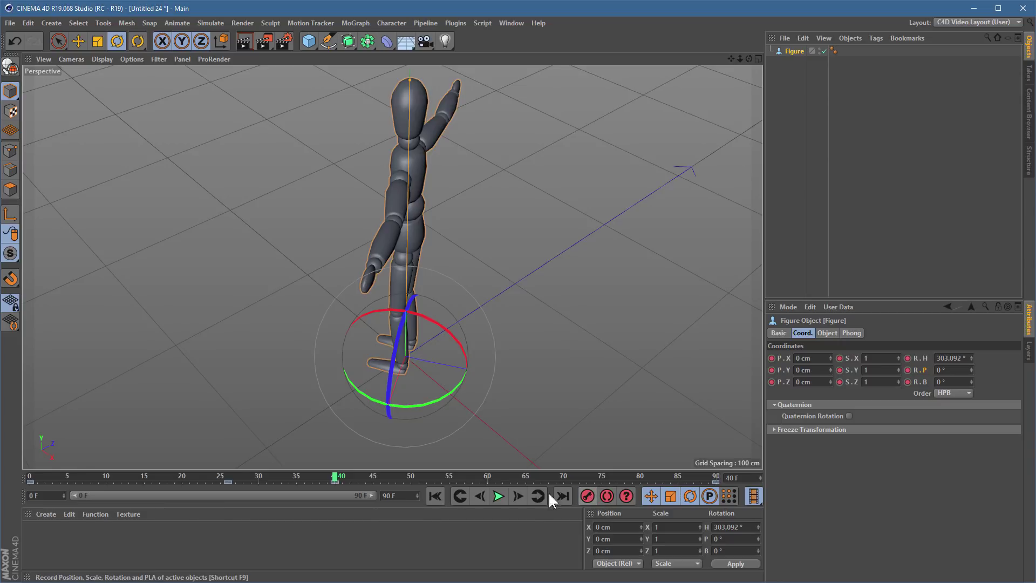
drag(334, 475, 244, 501)
click(848, 415)
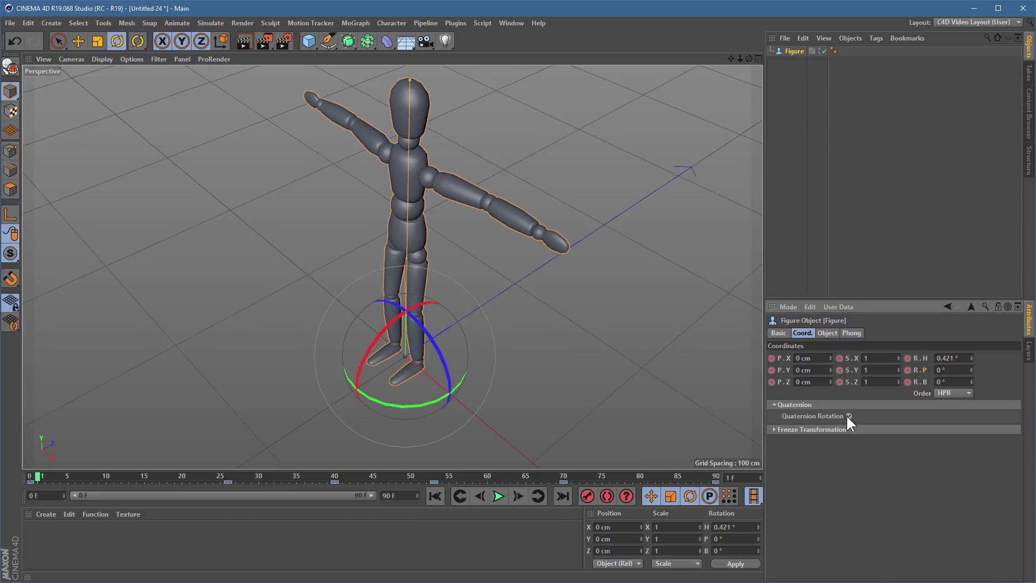
click(498, 495)
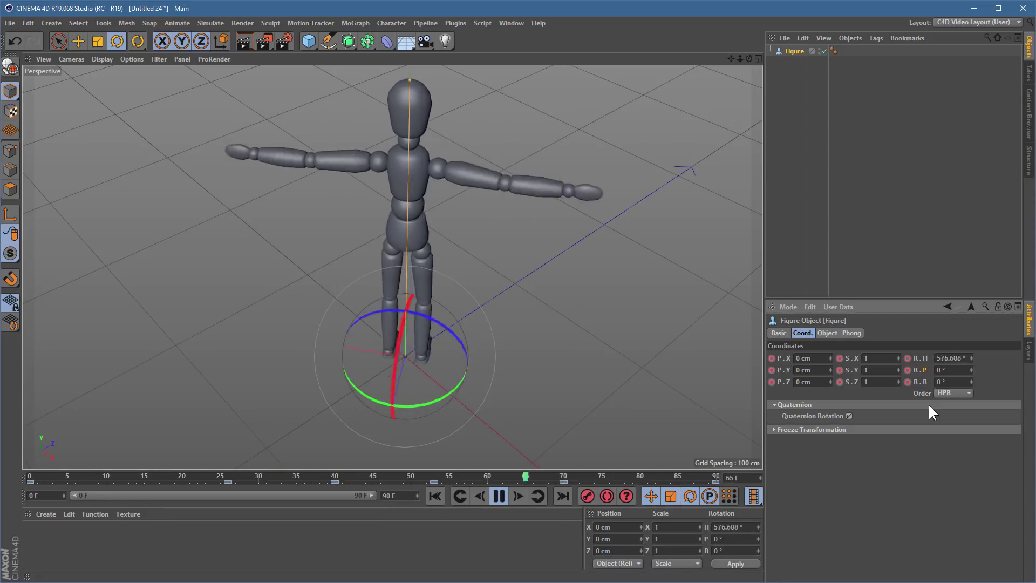
click(499, 495)
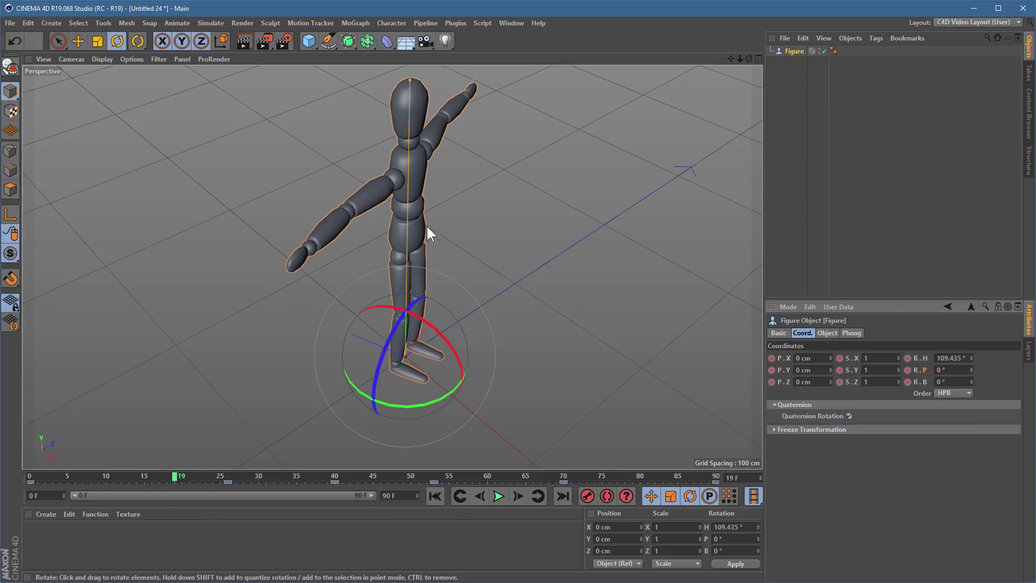
alt+drag(427, 227, 425, 251)
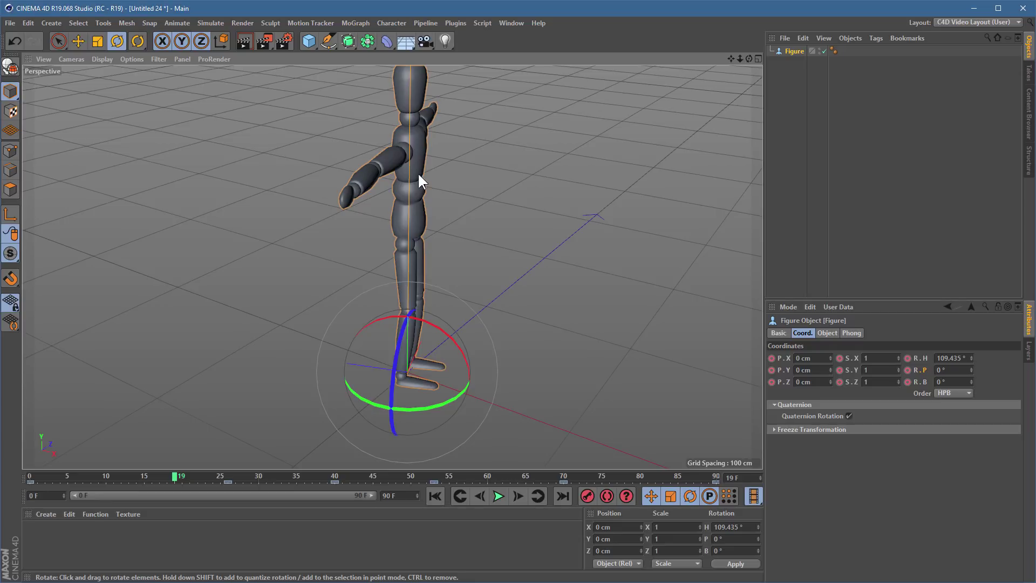
alt+drag(419, 175, 448, 178)
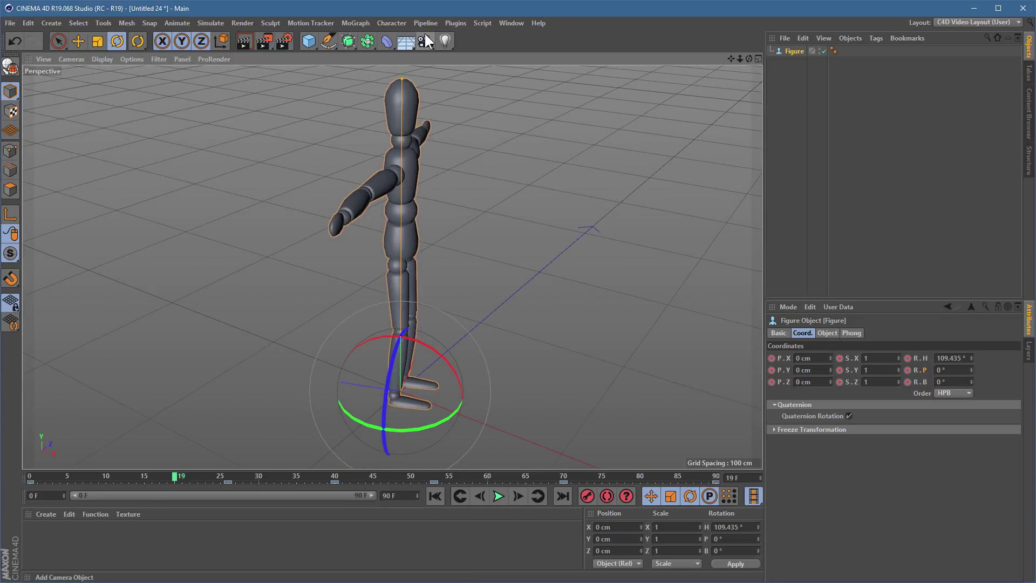
drag(426, 42, 469, 56)
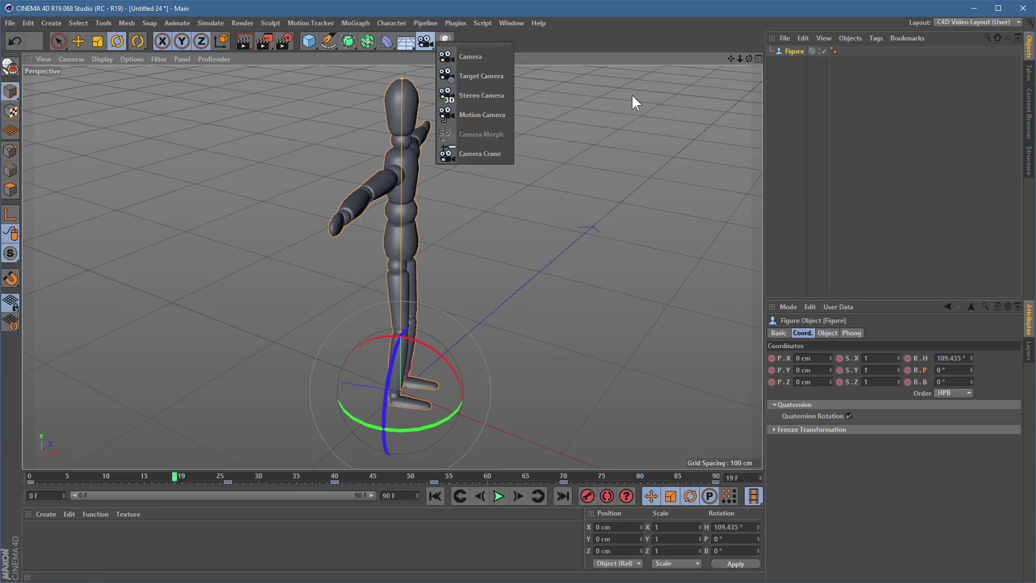
click(835, 117)
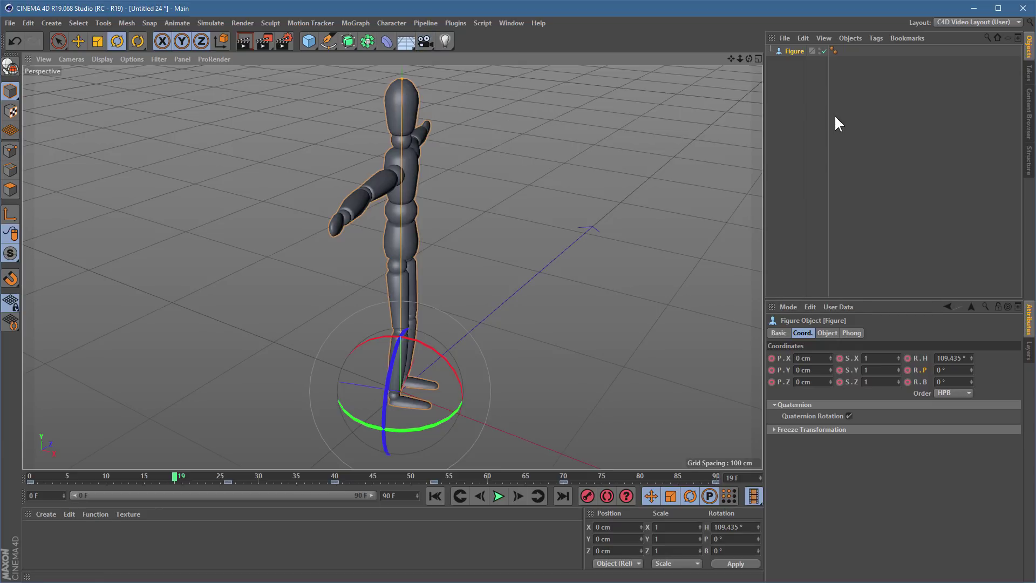